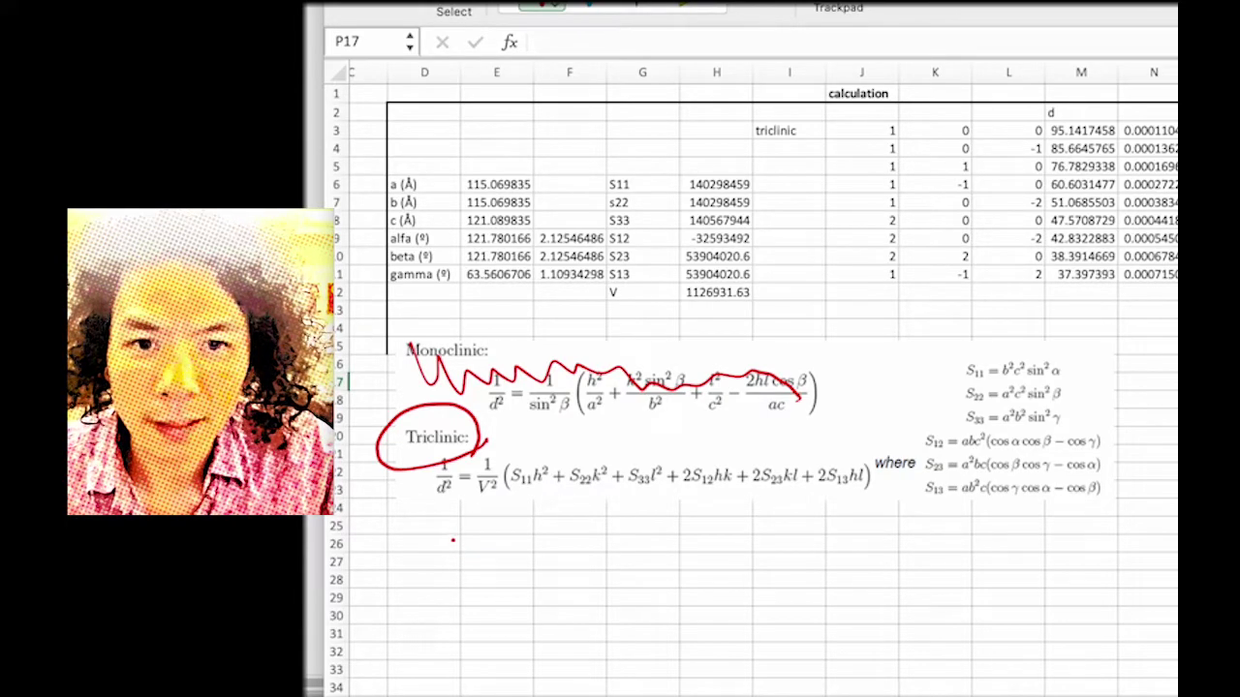
Step: Handwrite a ≠ b ≠ c and α ≠ β ≠ γ in red ink on two lines beneath the triclinic equation
left_click_drag(462, 538, 478, 554)
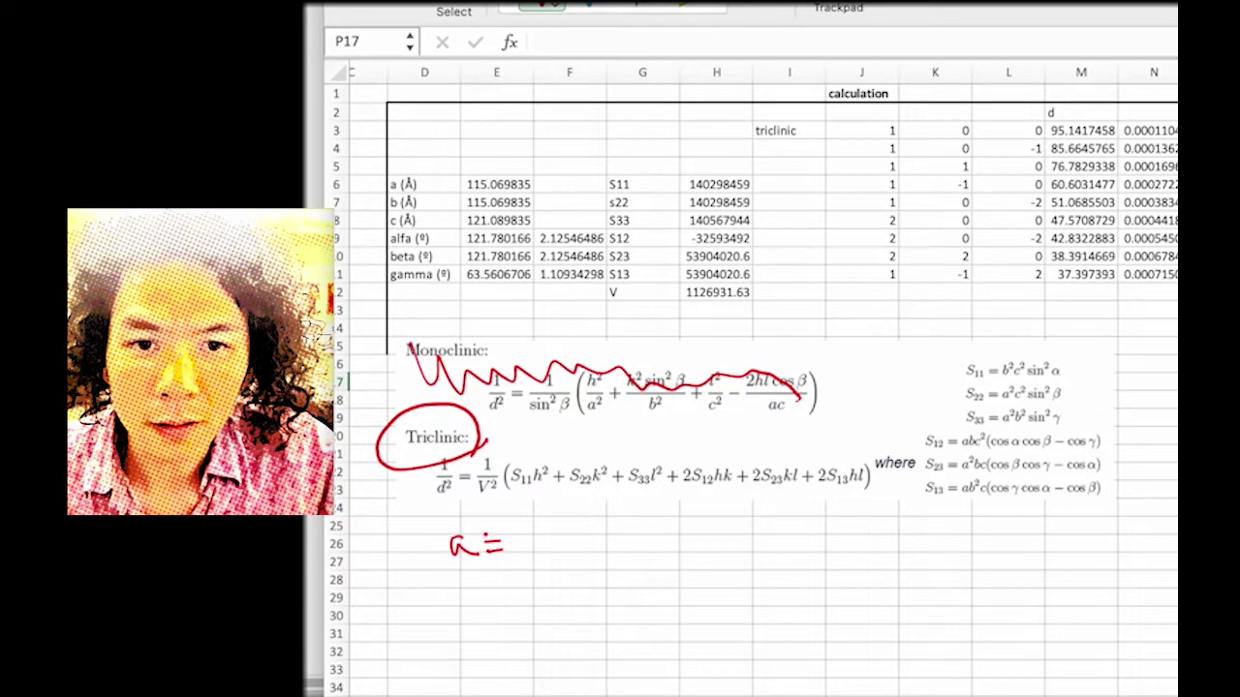
mouse_move(503, 532)
left_mouse_down()
mouse_move(486, 559)
mouse_move(610, 548)
left_mouse_up()
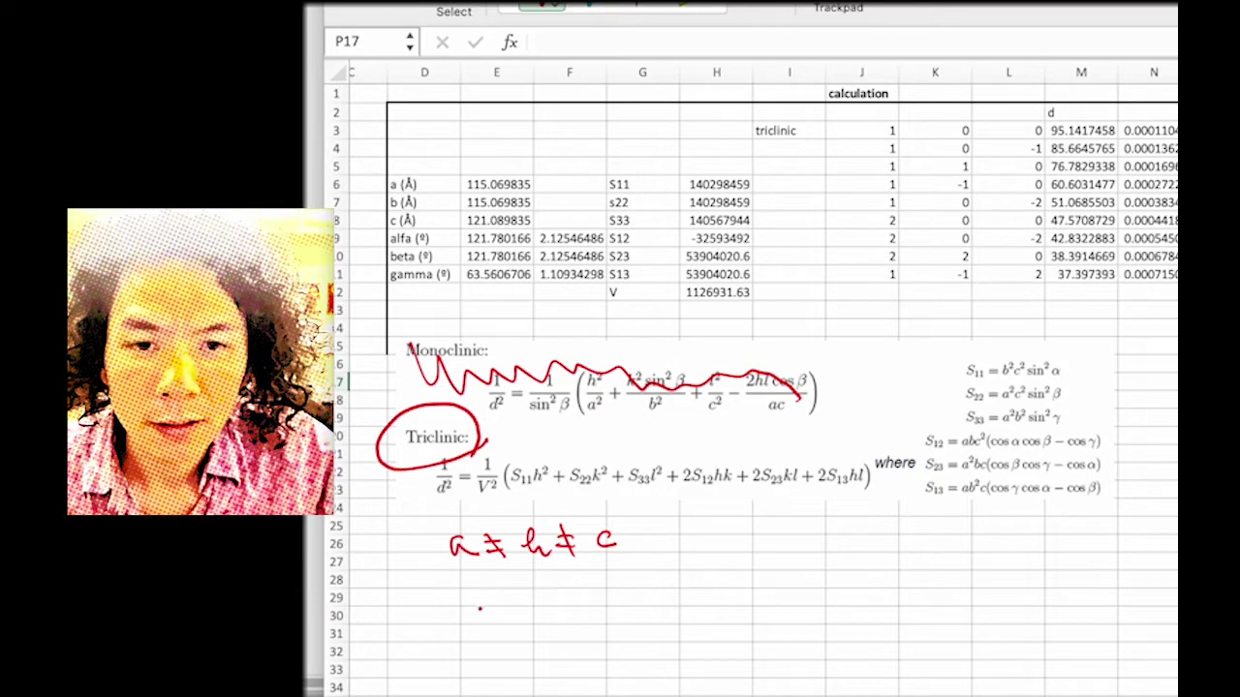
mouse_move(476, 591)
left_mouse_down()
mouse_move(484, 607)
mouse_move(507, 593)
left_mouse_up()
mouse_move(491, 600)
left_mouse_down()
mouse_move(507, 600)
mouse_move(496, 612)
mouse_move(545, 586)
mouse_move(542, 602)
mouse_move(581, 598)
left_mouse_up()
mouse_move(580, 575)
left_mouse_down()
mouse_move(568, 603)
mouse_move(627, 577)
left_mouse_up()
left_click(636, 582)
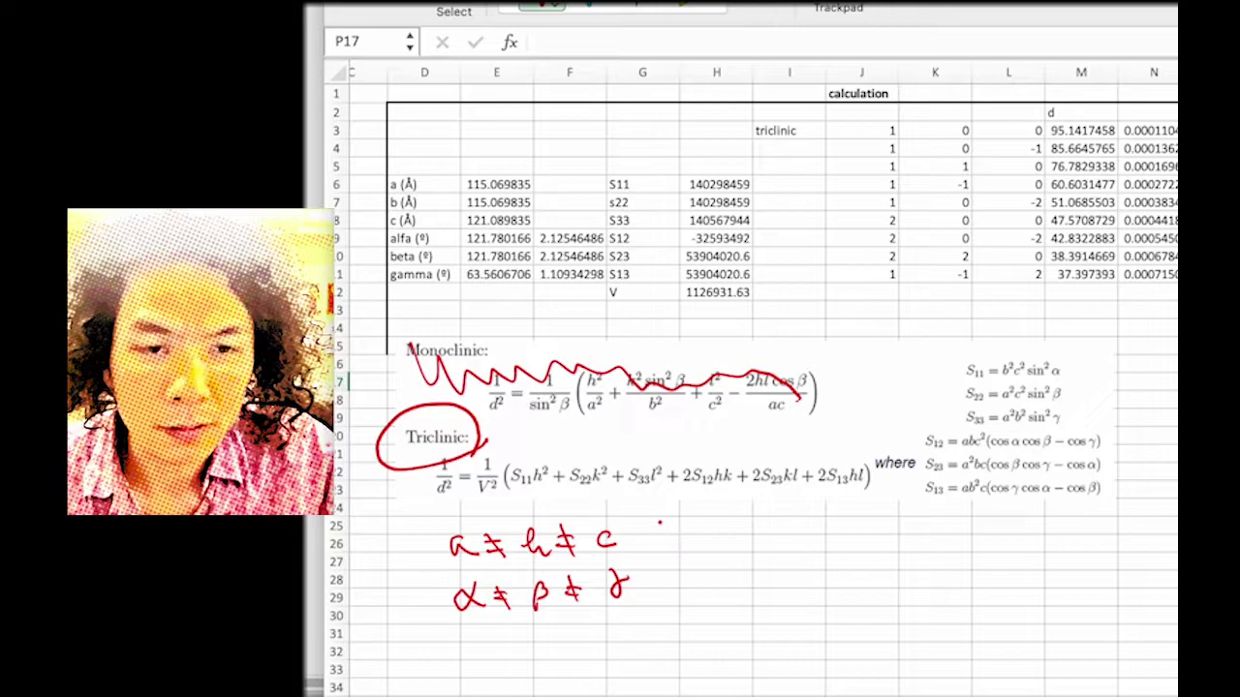
Step: Handwrite the labels "lattice cons" beside the a, b, c line and "angles" beside the α, β, γ line
left_click_drag(660, 521, 666, 558)
left_click_drag(682, 541, 802, 548)
mouse_move(683, 588)
left_mouse_down()
mouse_move(738, 587)
mouse_move(753, 569)
mouse_move(775, 579)
left_mouse_up()
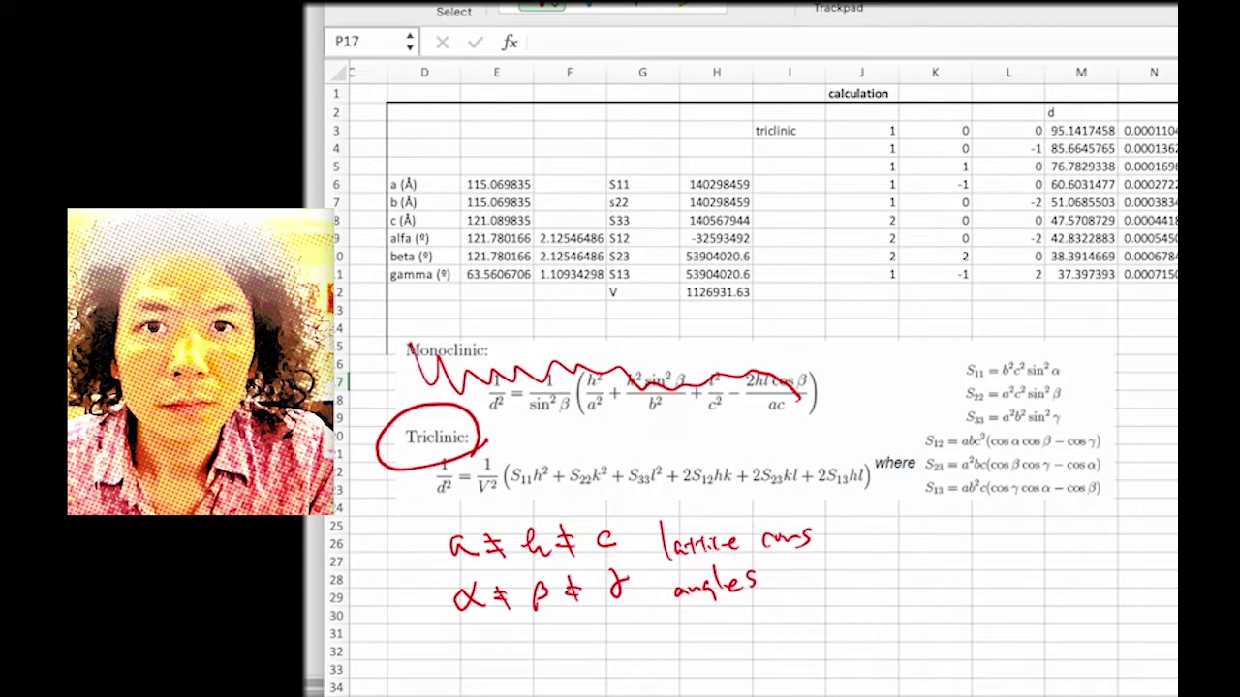
Step: Examine the formulas behind S11, s22, S33 and S12 in cells H6 to H9, undoing any accidental edit
double_click(697, 188)
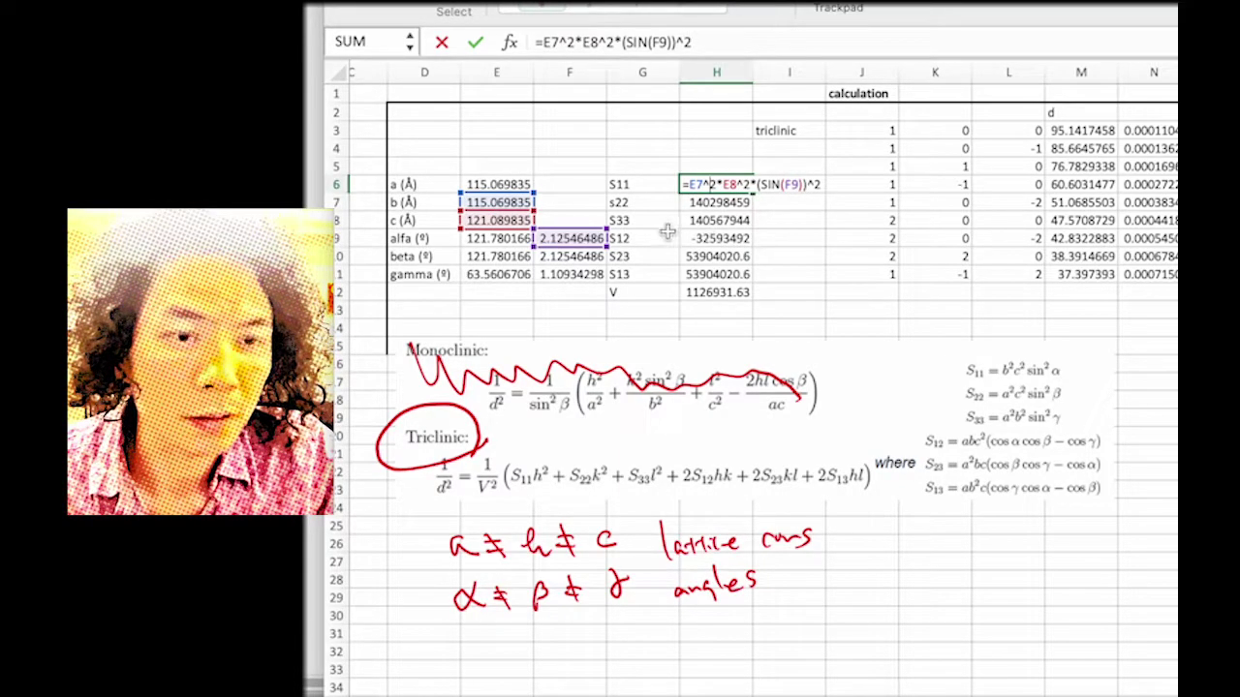
key("Return")
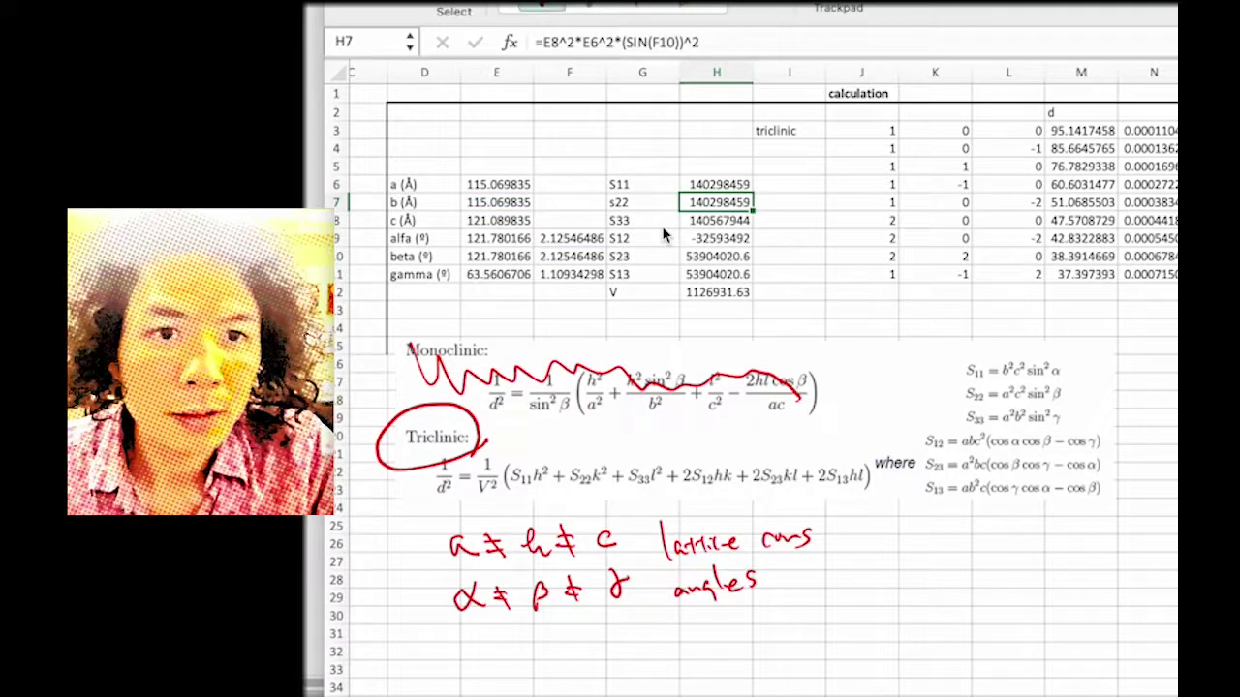
double_click(715, 204)
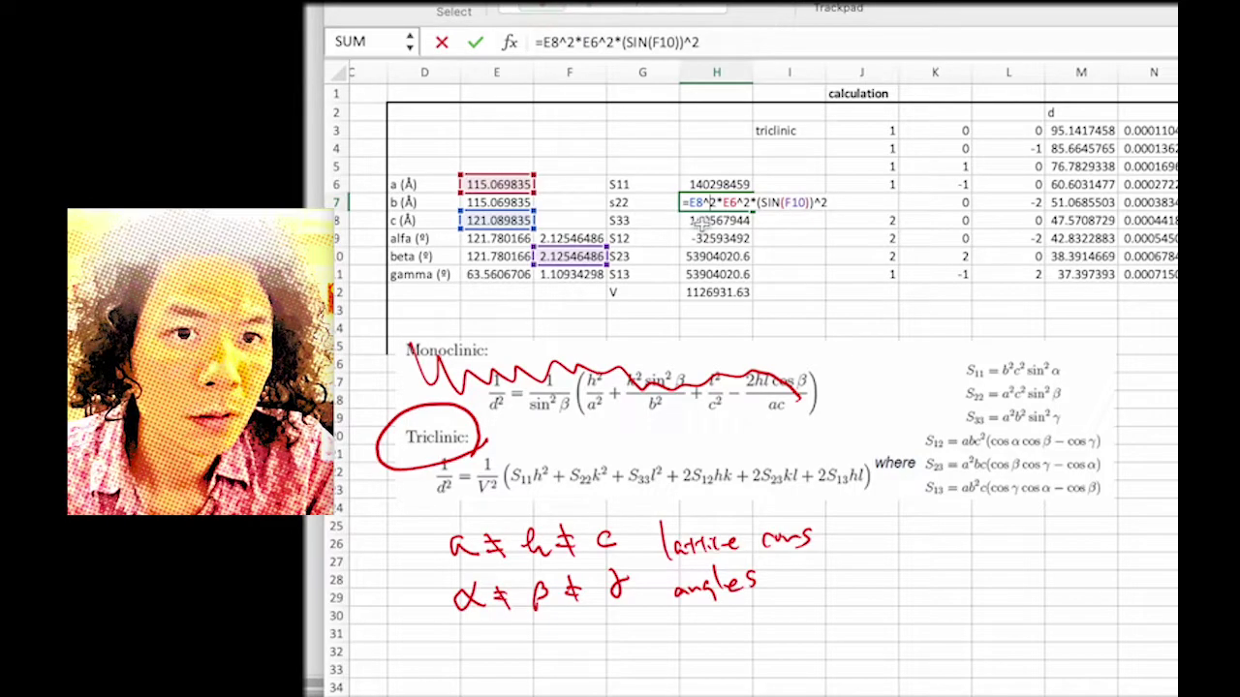
left_click(699, 221)
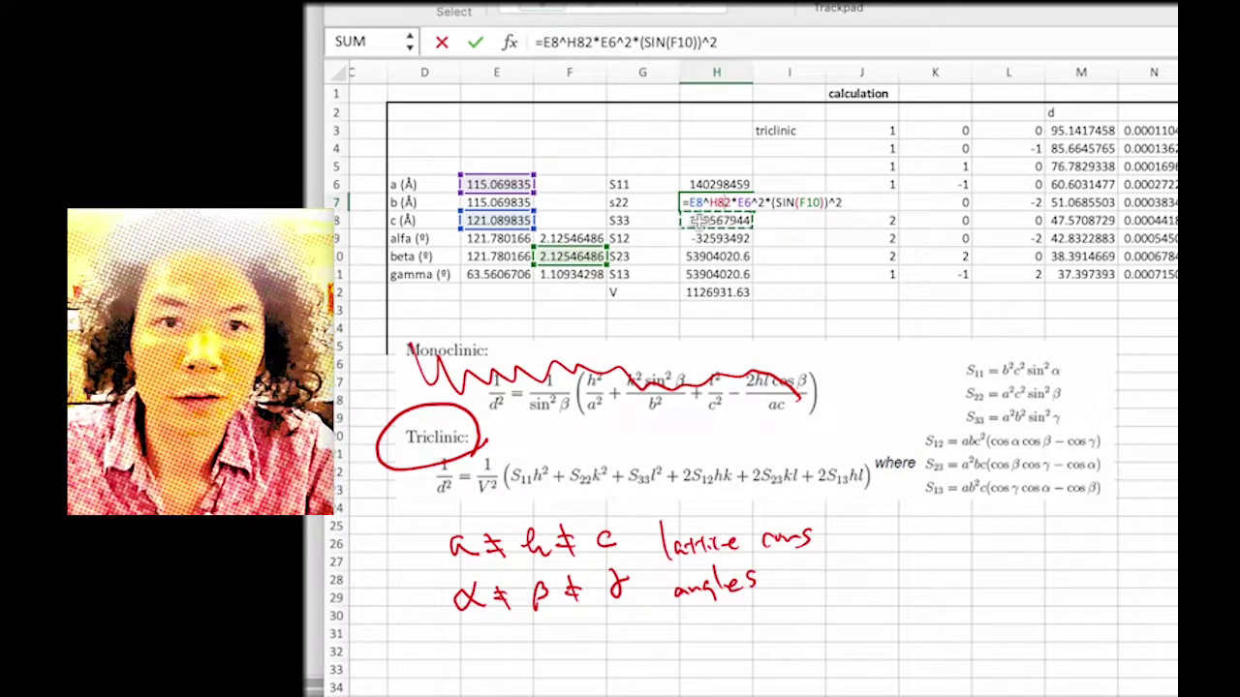
key("Return")
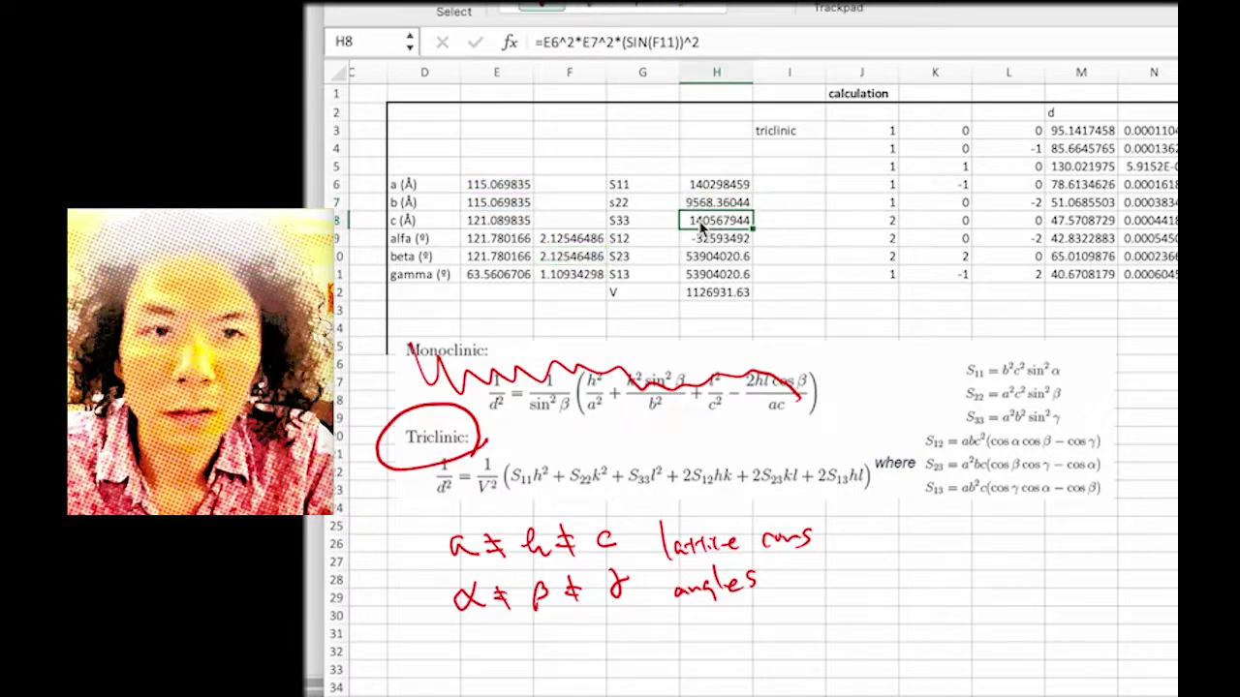
key("super+z")
left_click(701, 223)
double_click(700, 221)
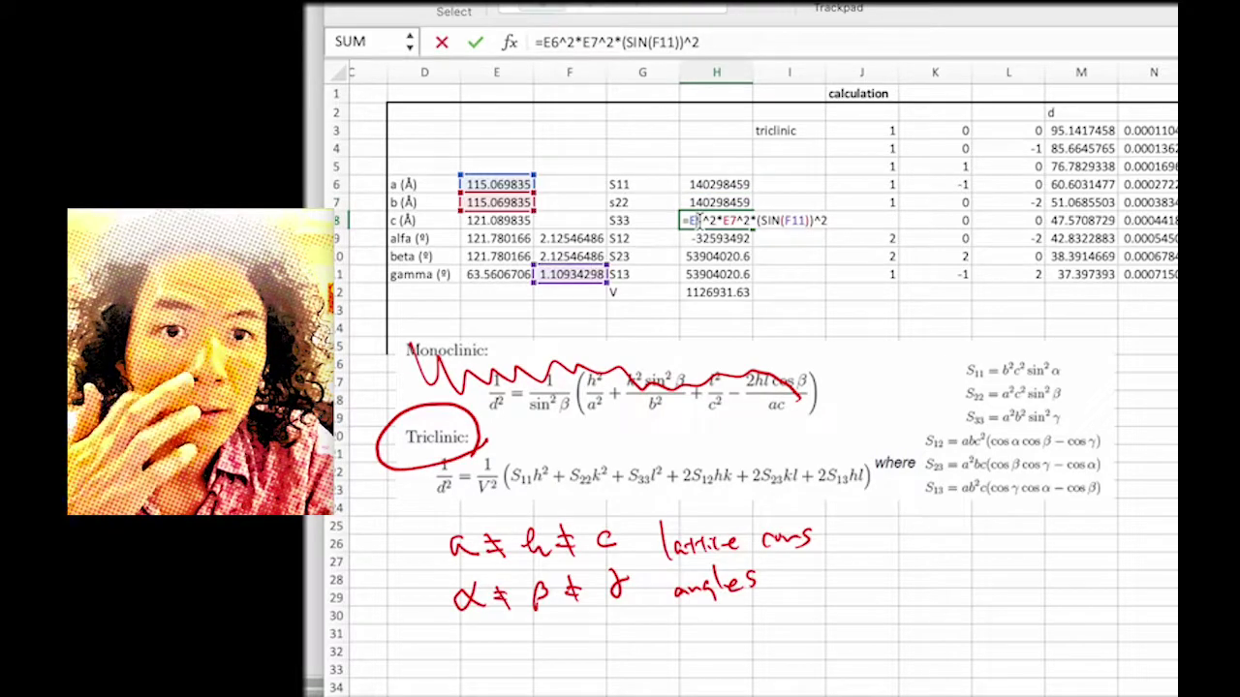
key("Return")
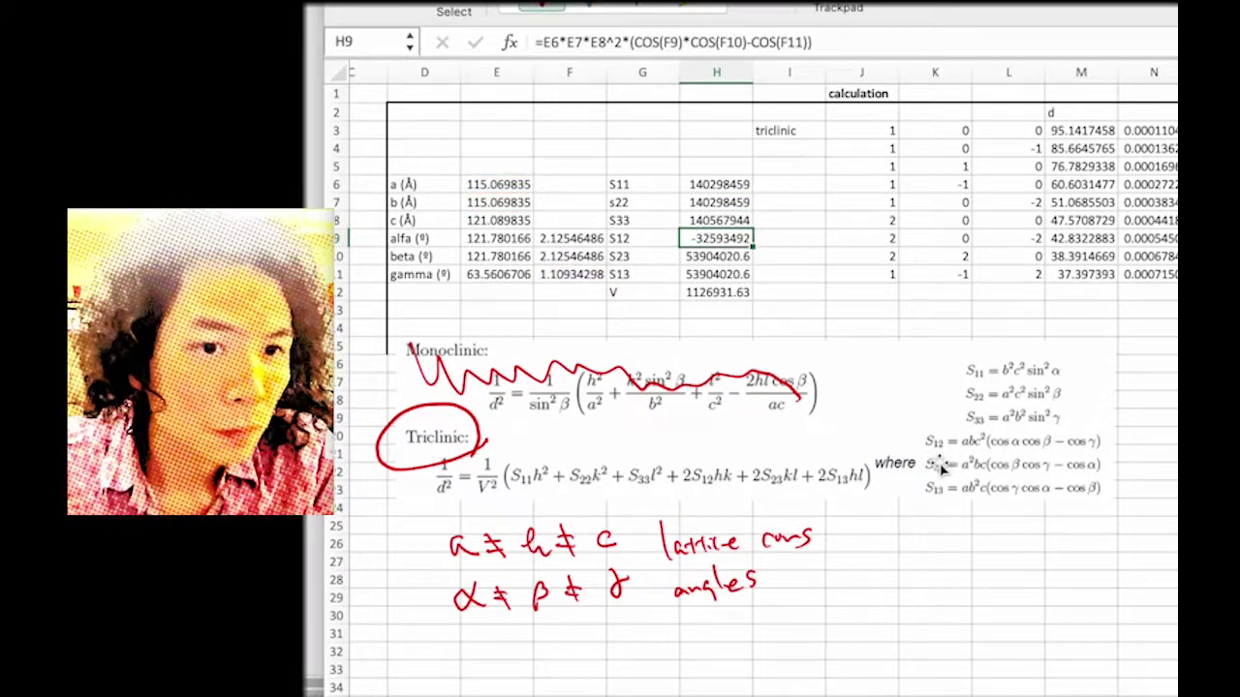
double_click(714, 243)
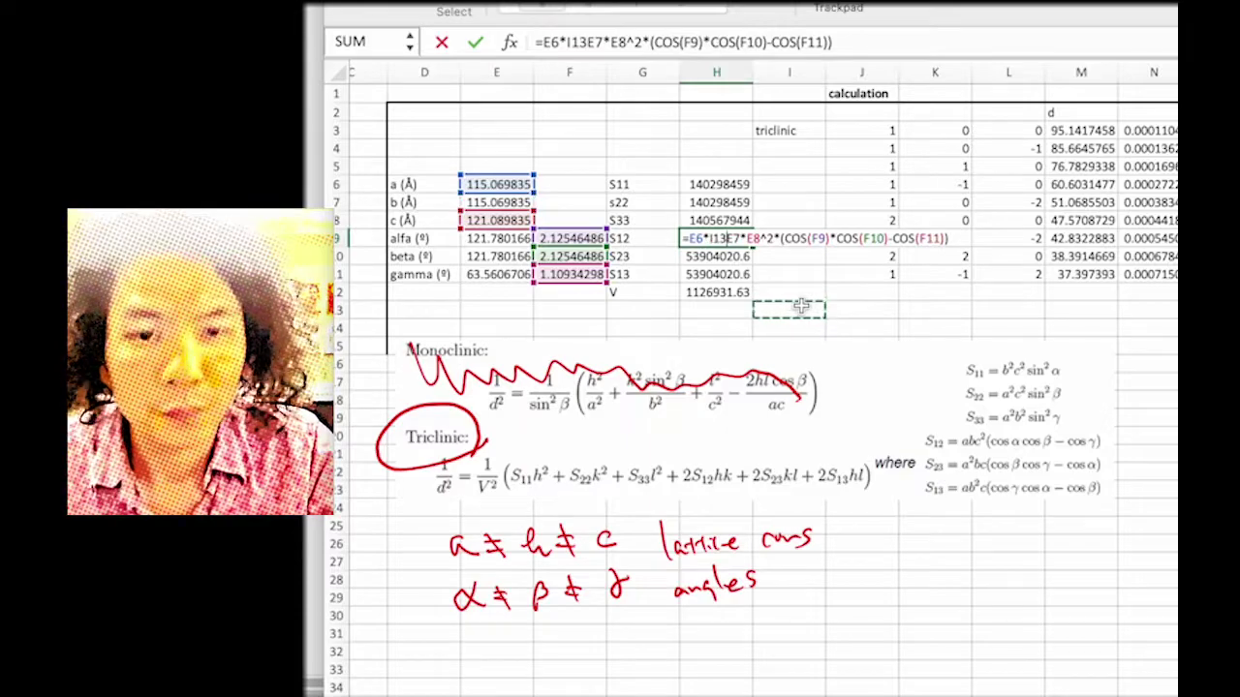
key("Return")
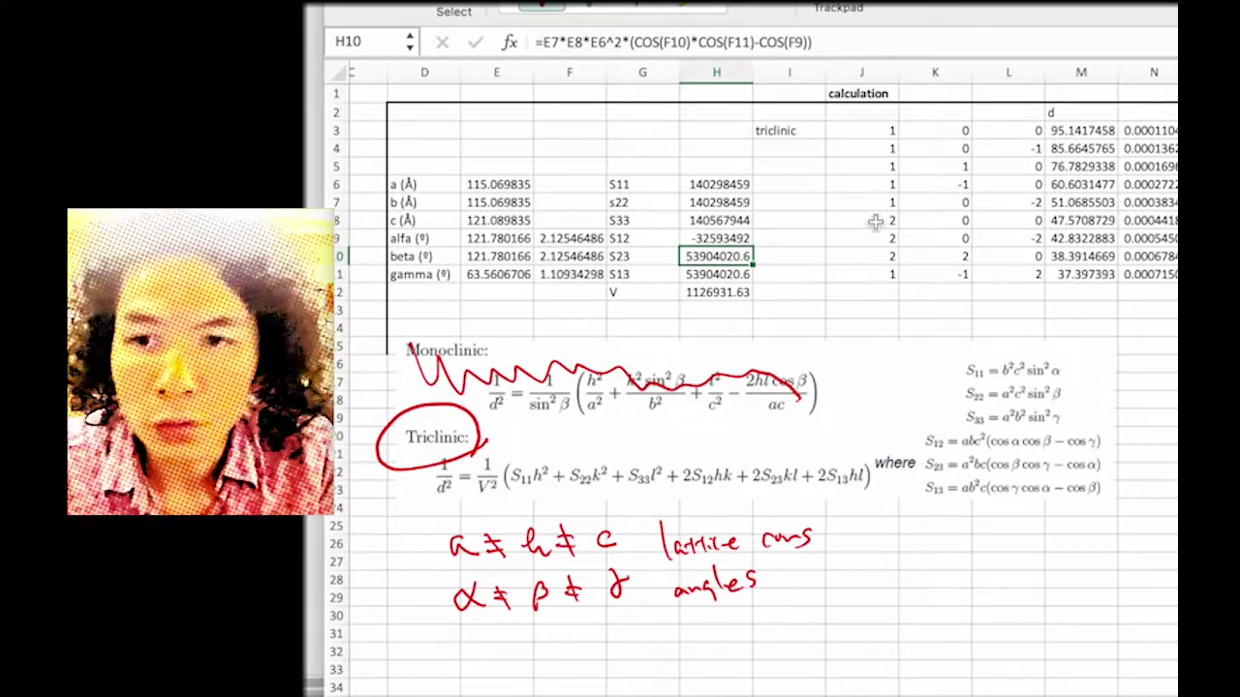
Step: Examine the calculated d formula in M3 and the triclinic 1/d² formula in N3
double_click(1075, 129)
key("Return")
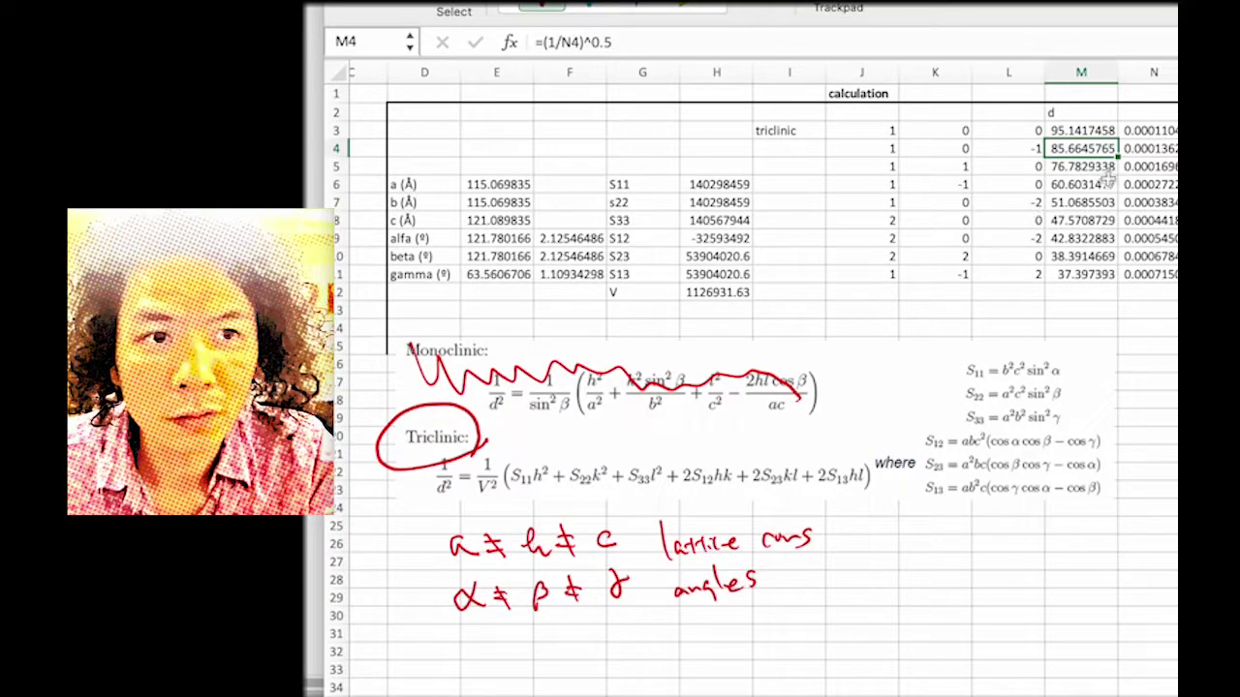
left_click(1142, 135)
double_click(1143, 135)
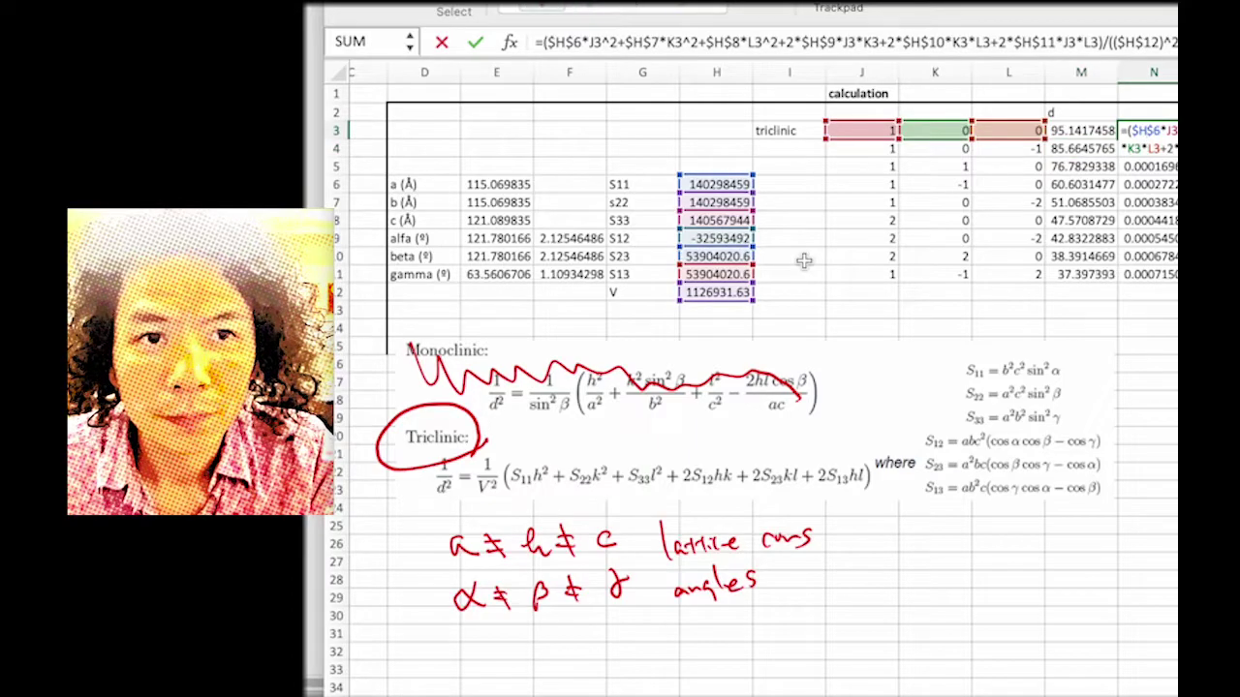
scroll(640, 215, "right", 5)
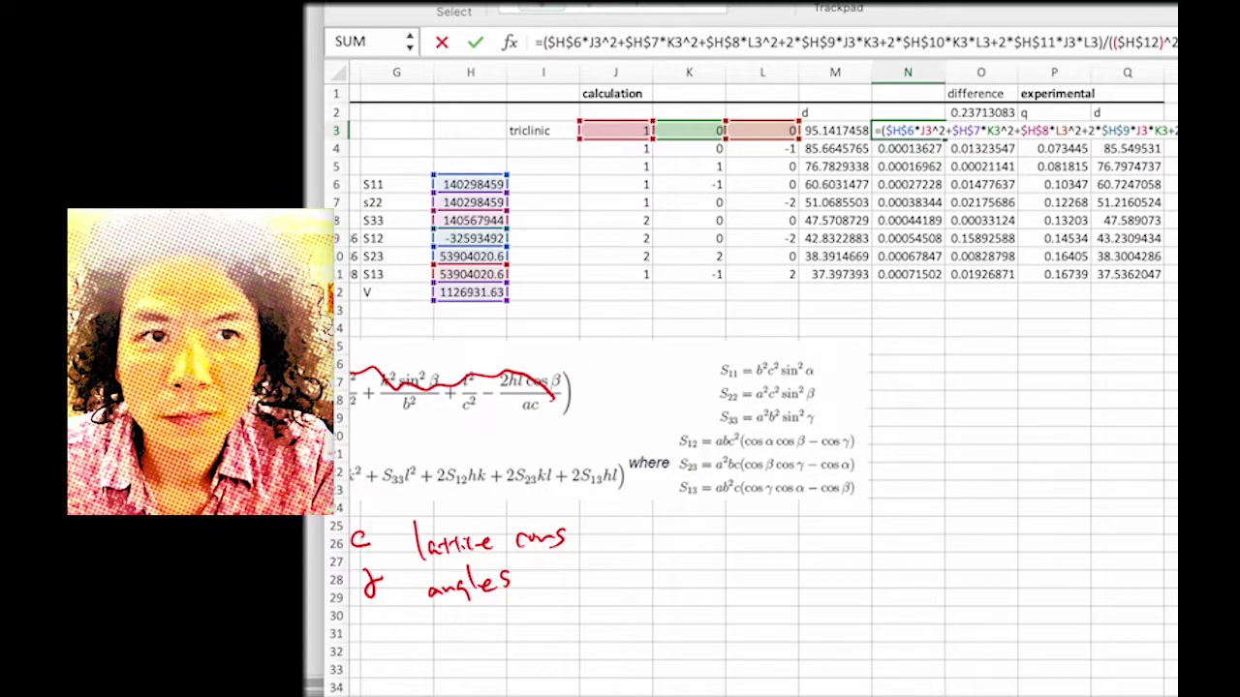
Step: Reposition and widen the workbook window to show the experimental columns, with the N3 formula open in full
mouse_move(455, 2)
left_mouse_down()
mouse_move(879, 2)
mouse_move(434, 72)
mouse_move(544, 2)
mouse_move(474, 0)
left_mouse_up()
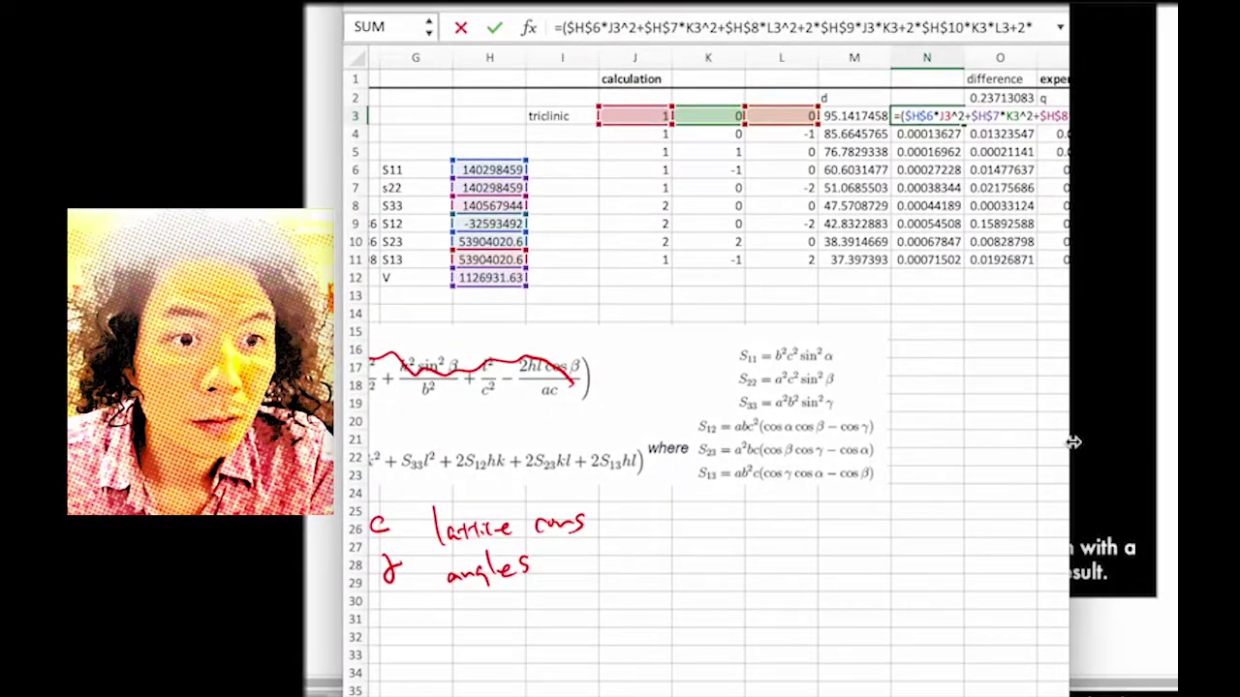
left_click_drag(1073, 442, 1143, 430)
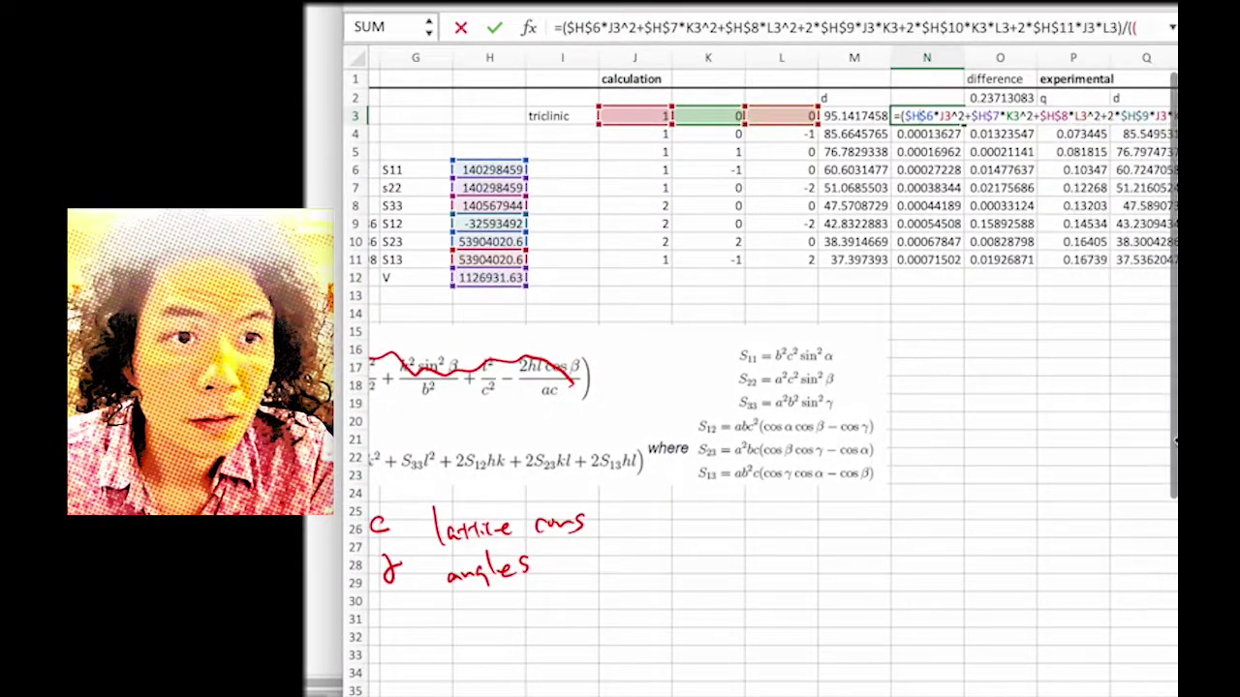
left_click(911, 140)
double_click(921, 115)
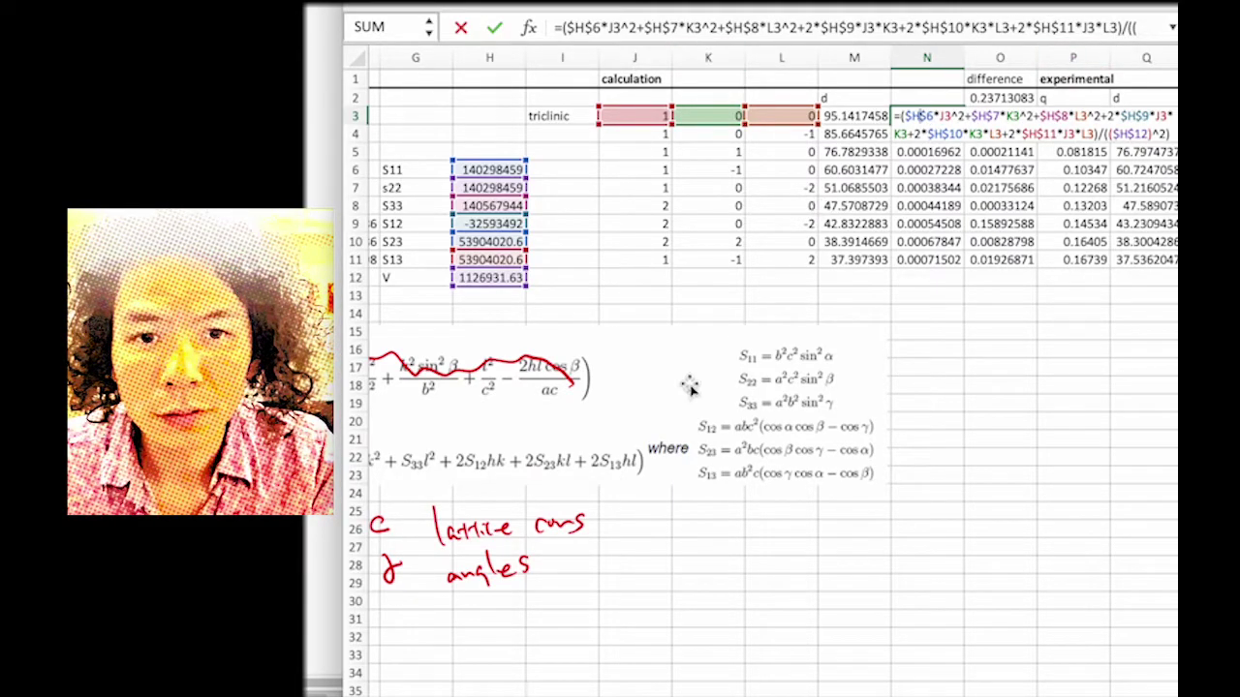
Step: Compare the N3 formula with the triclinic 1/d² equation and leave the formula unchanged
scroll(690, 385, "left", 6)
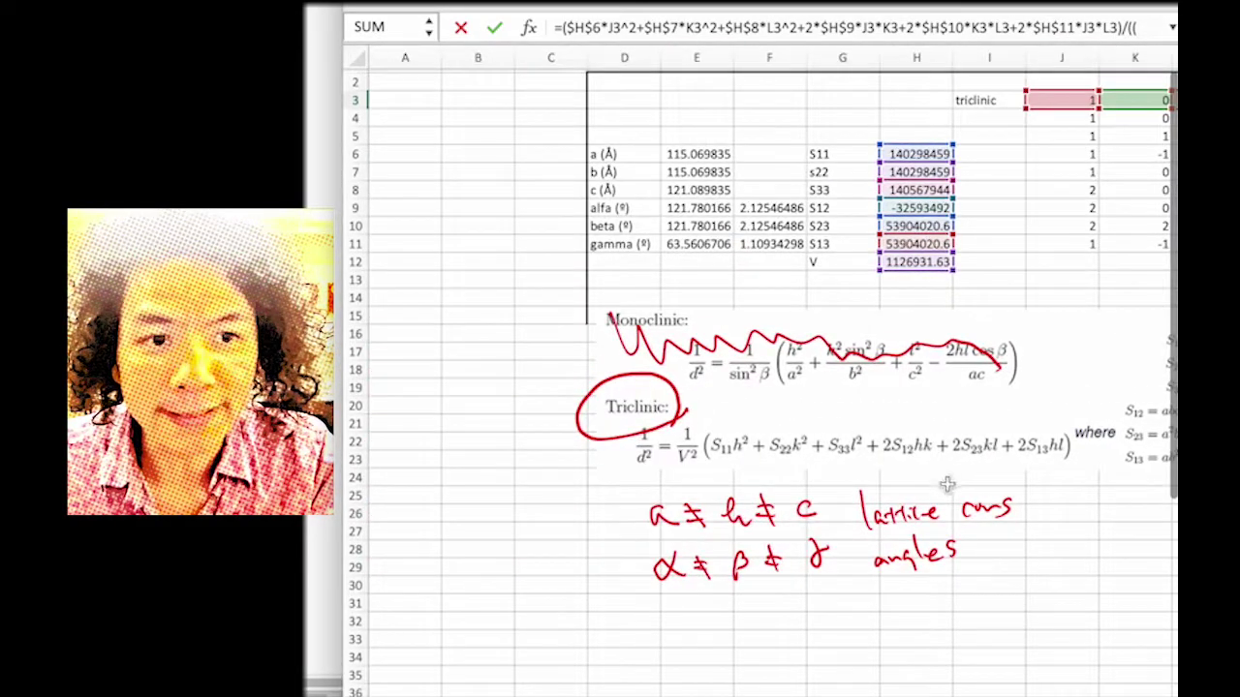
scroll(830, 526, "right", 6)
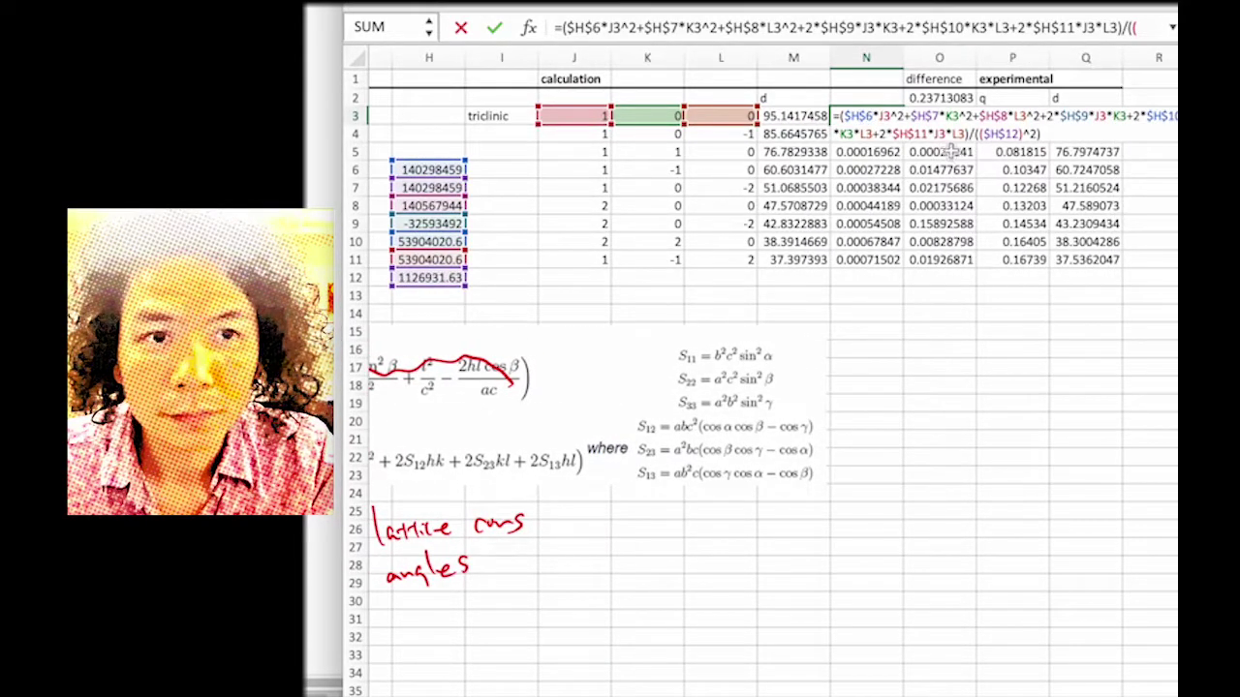
key("Return")
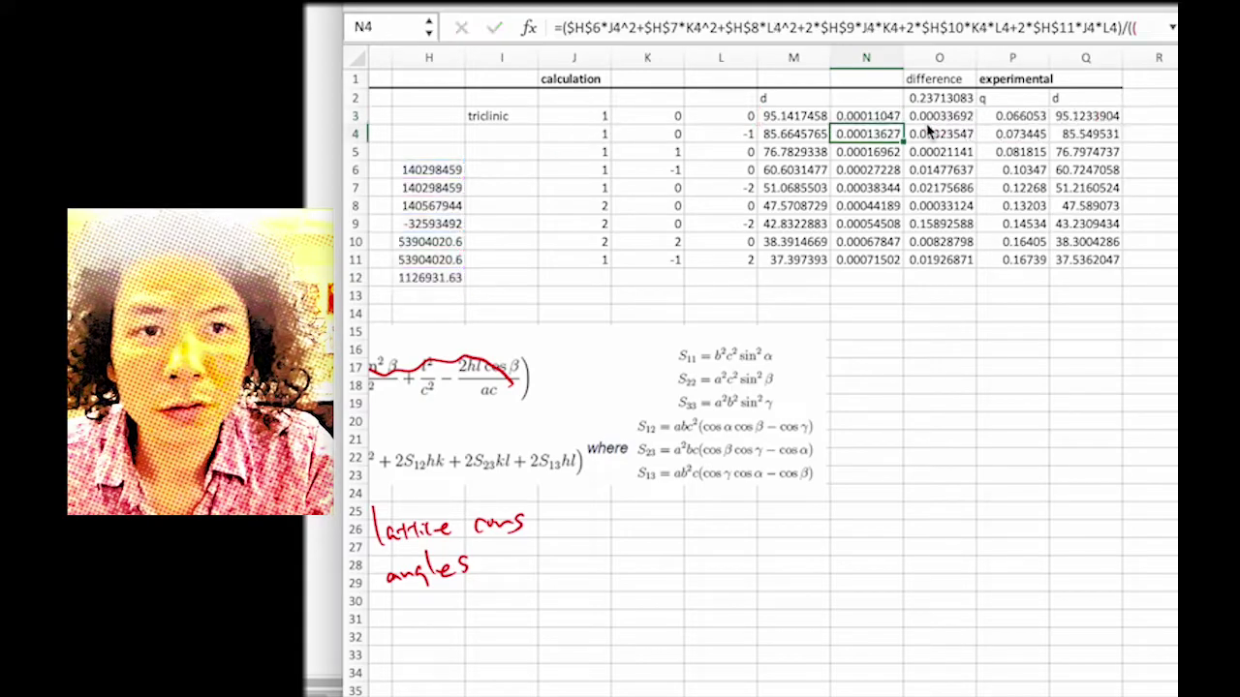
Step: Examine how the formula in M3 derives the calculated d spacing from N3
scroll(658, 343, "left", 3)
scroll(664, 341, "left", 2)
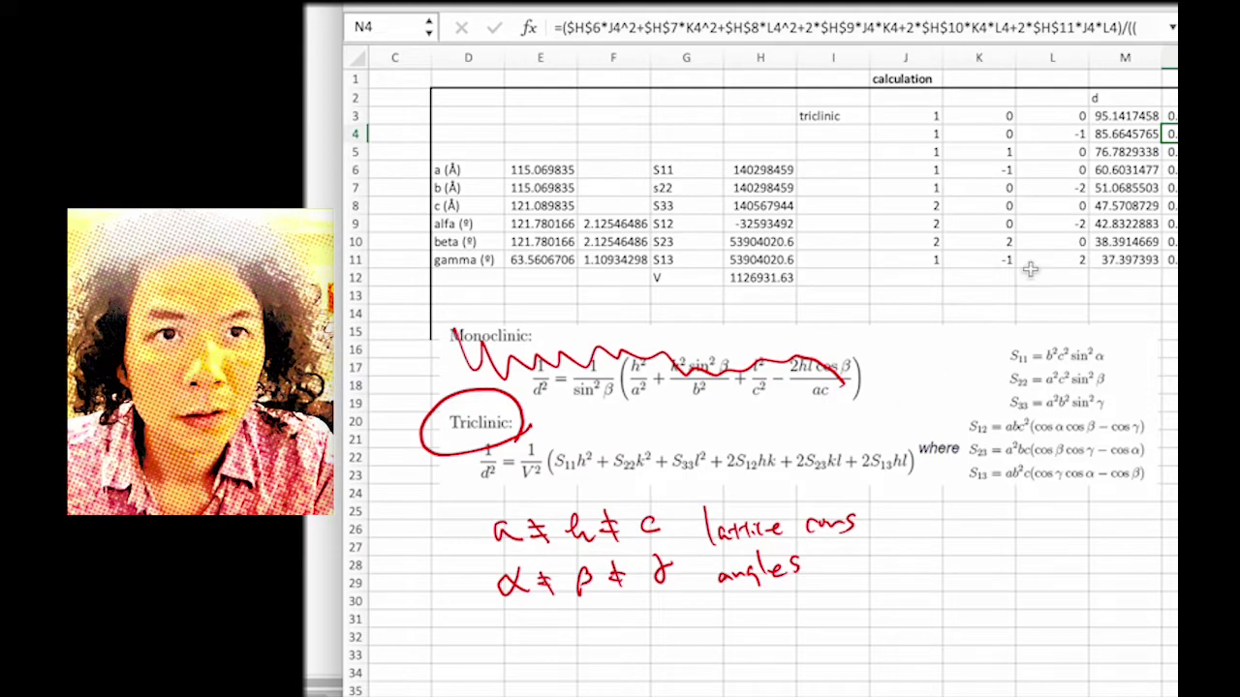
left_click(1135, 115)
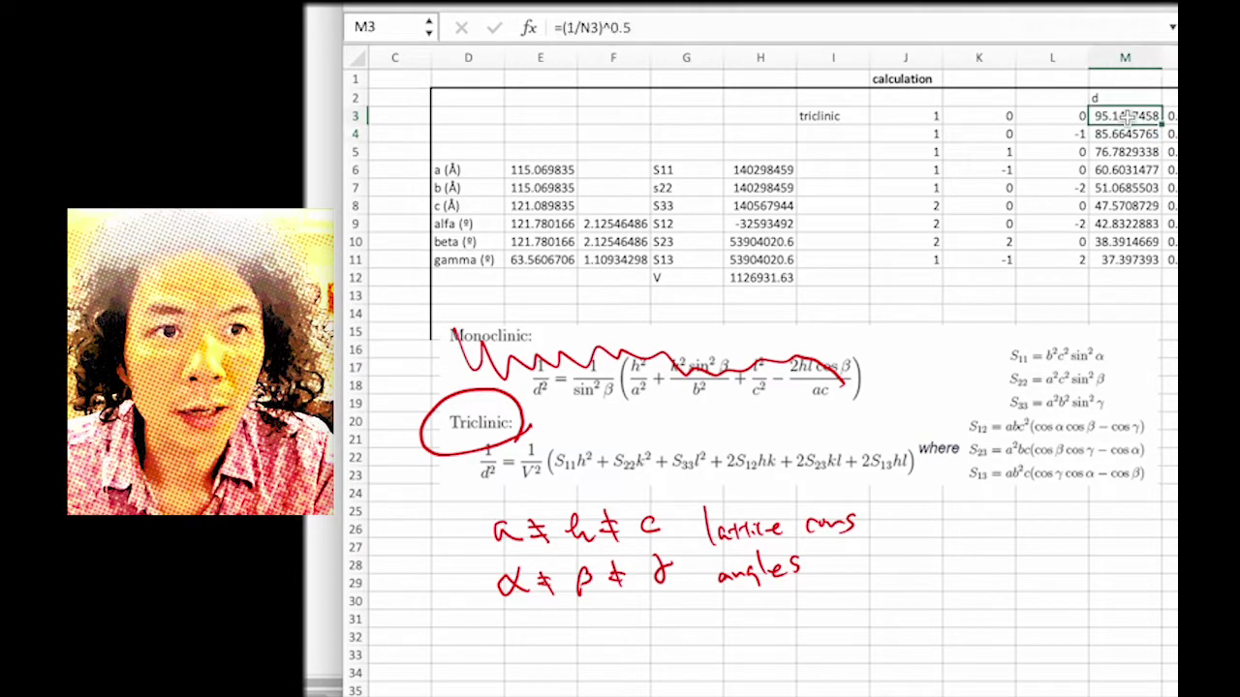
scroll(890, 153, "right", 3)
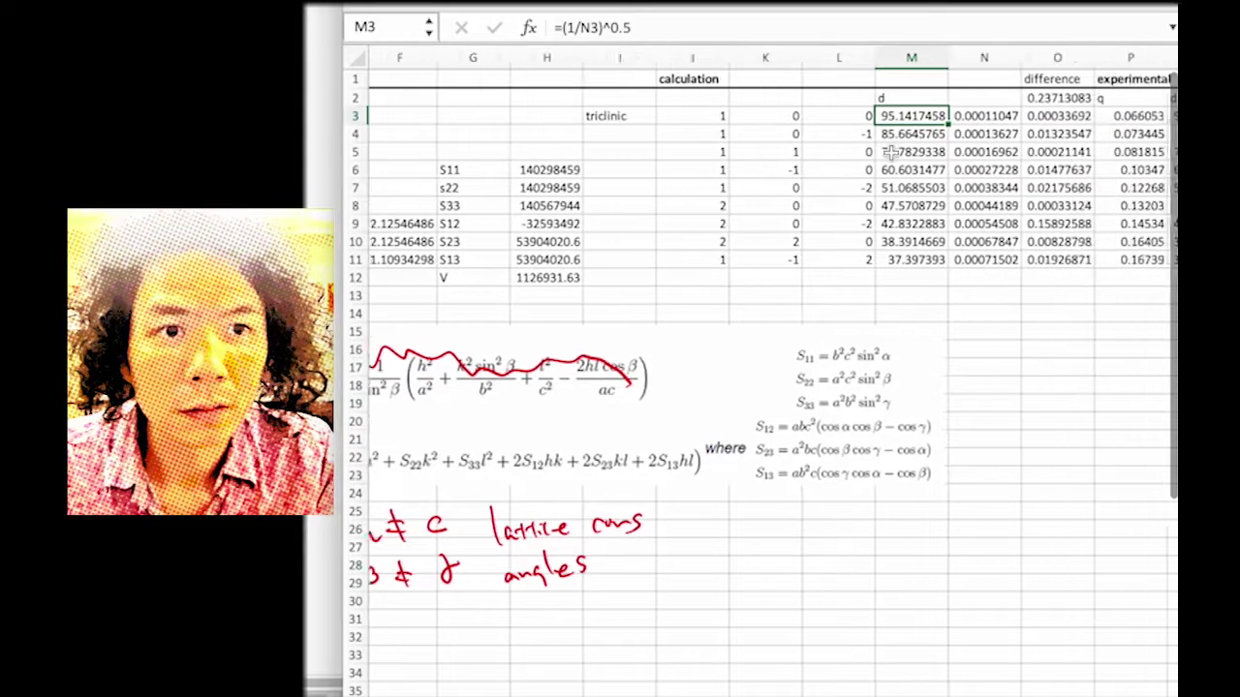
double_click(890, 114)
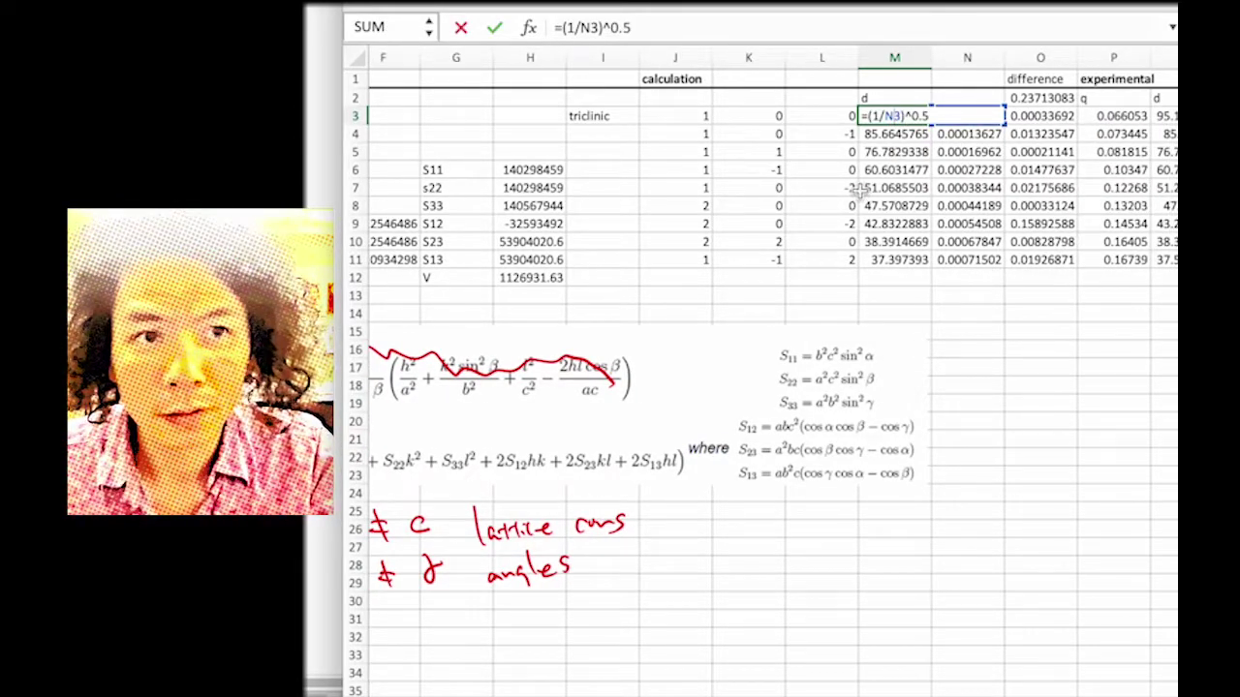
scroll(858, 188, "right", 1)
scroll(858, 188, "right", 1)
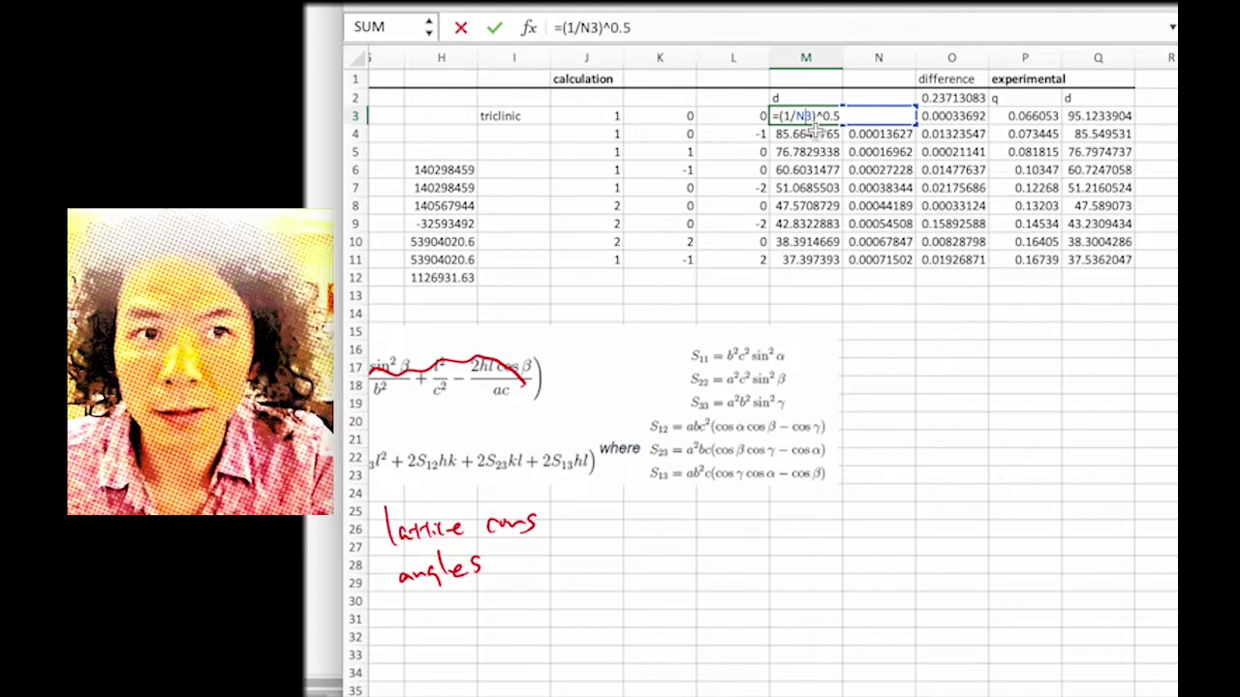
key("Return")
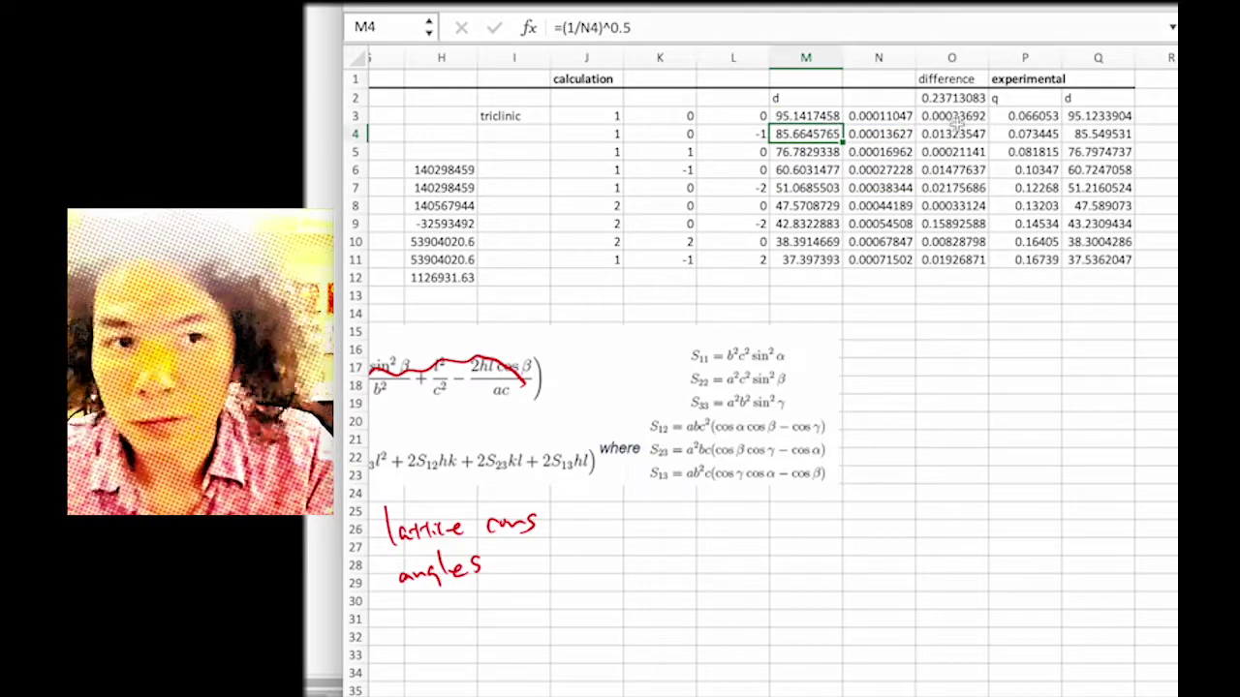
Step: Examine the experimental d formula in Q3 and the squared-difference formula in O3 of the difference column
left_click(1091, 115)
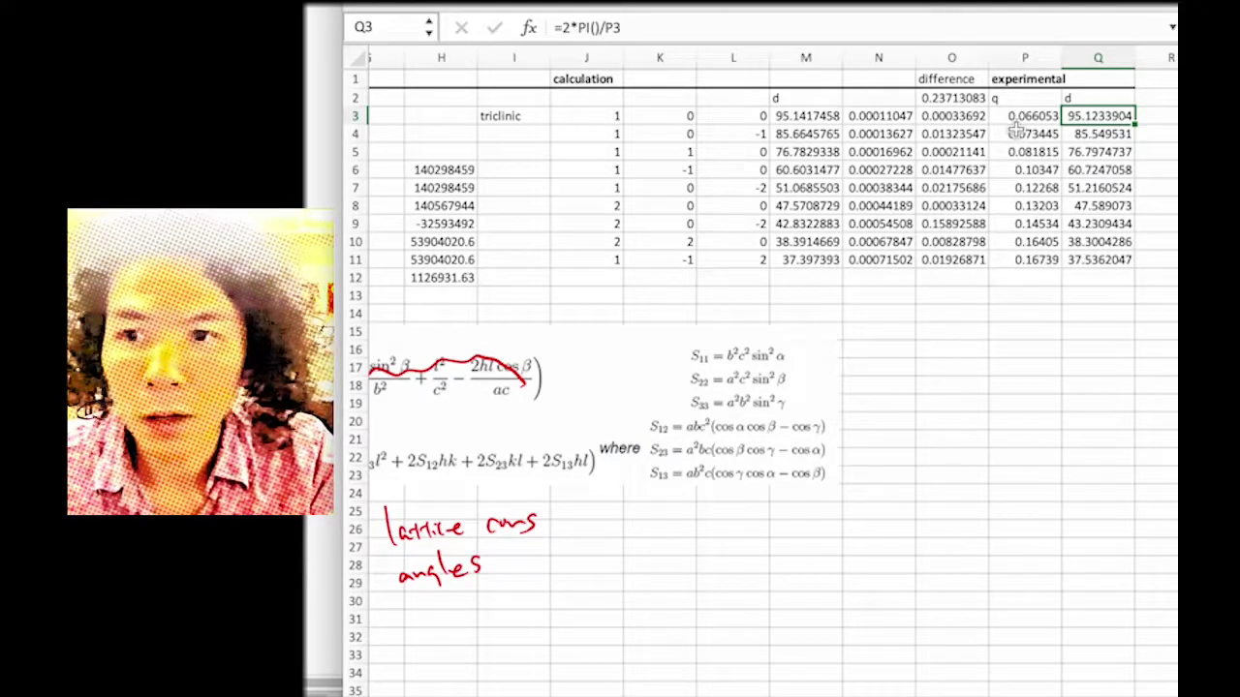
left_click(940, 58)
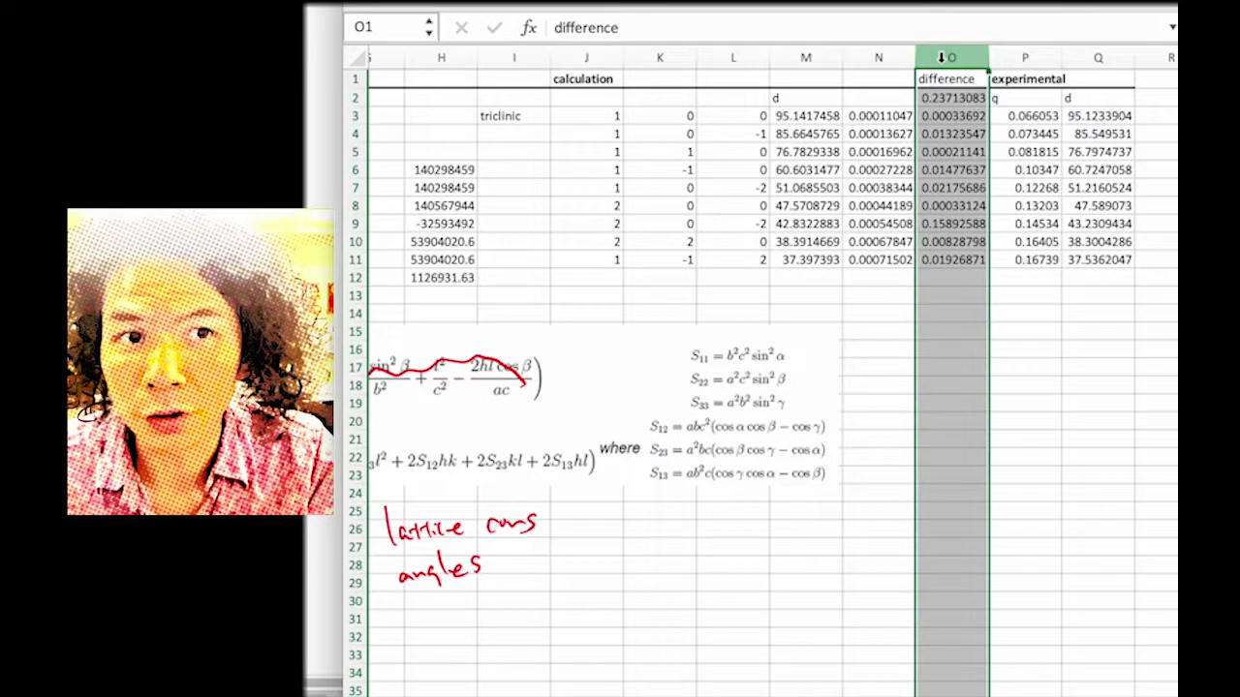
double_click(967, 116)
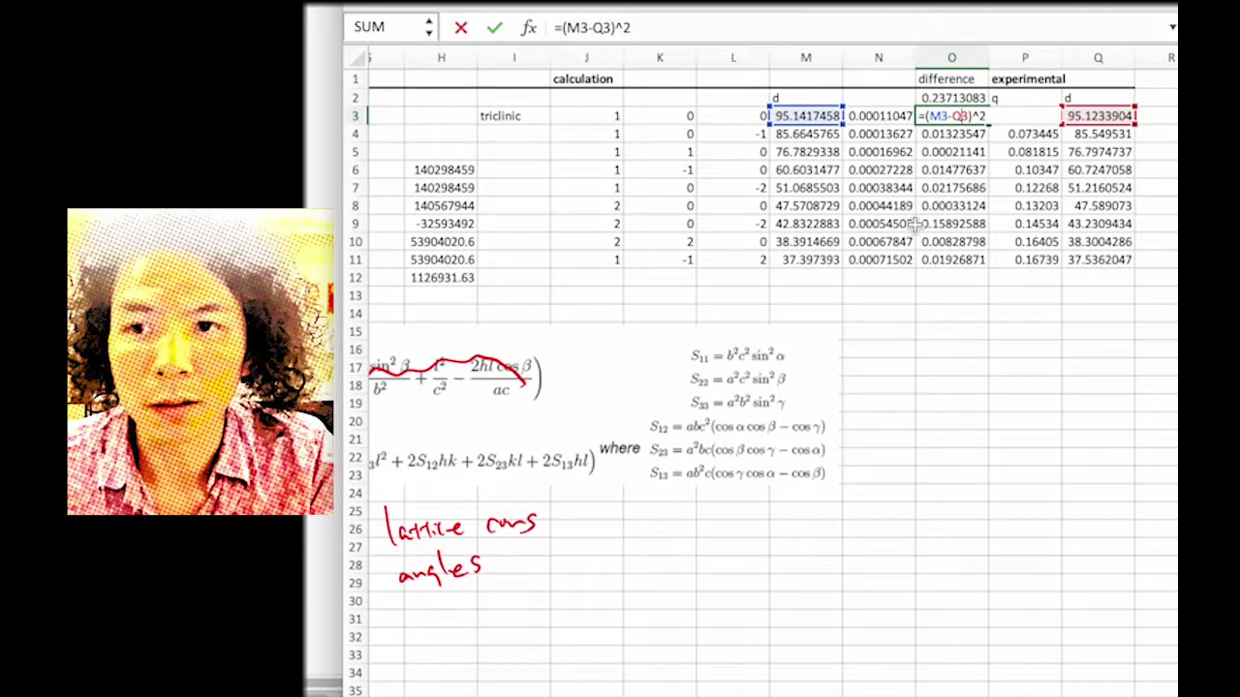
left_click(959, 134)
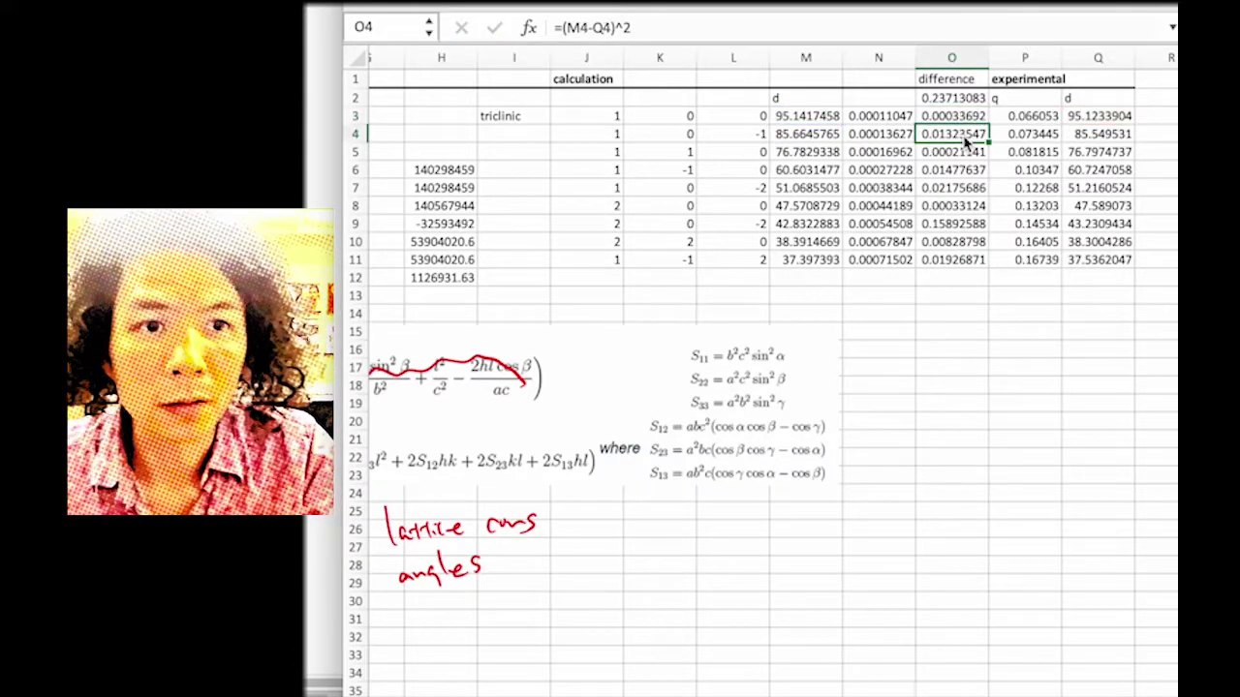
Step: Inspect the squared-difference formula in O4 and undo the stray O5 reference added to it
double_click(957, 134)
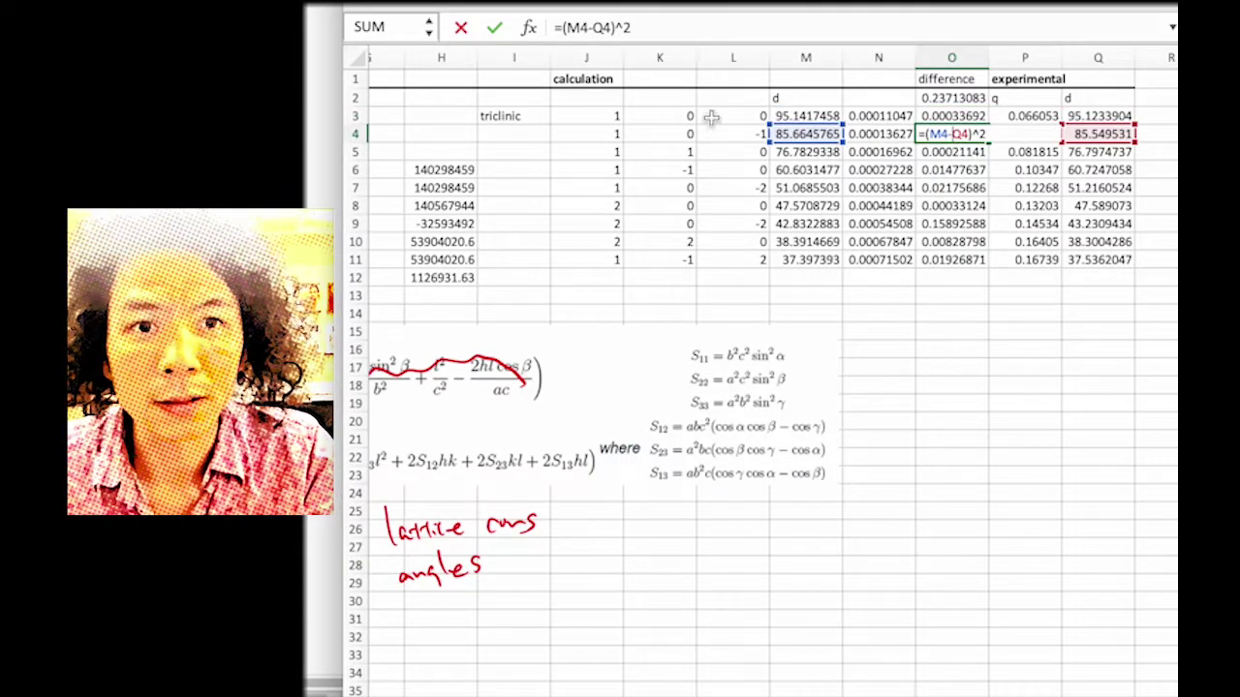
left_click(945, 155)
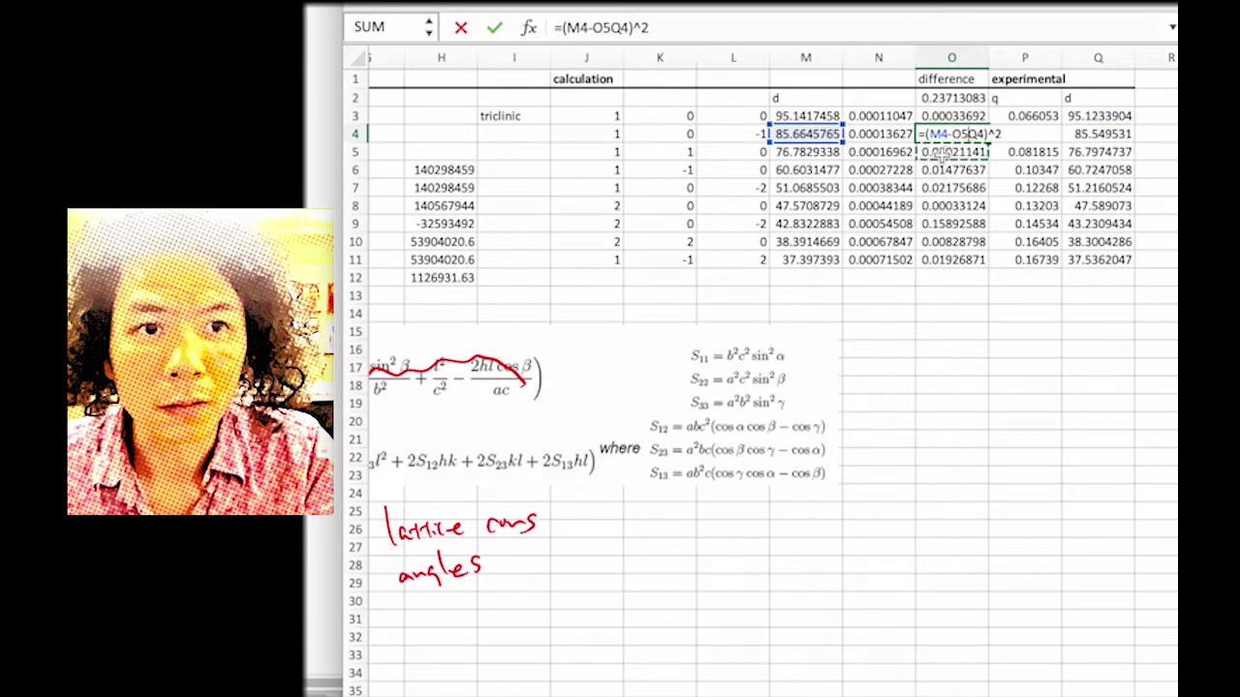
key("Return")
key("ctrl+z")
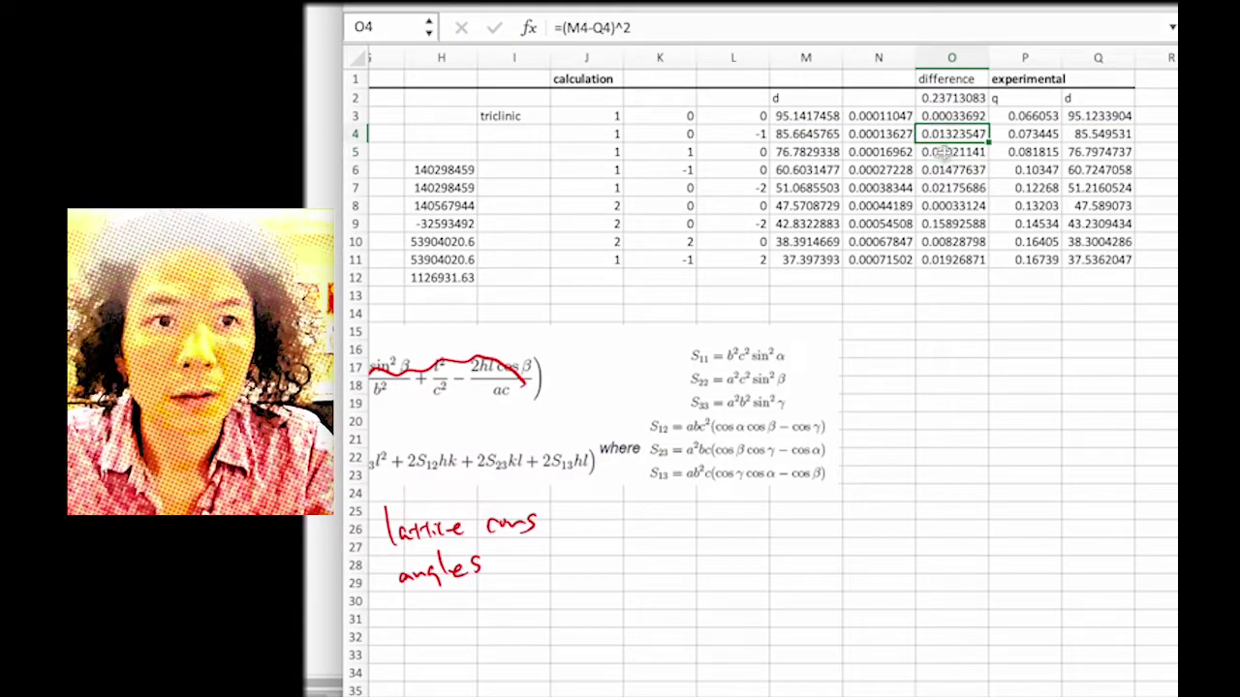
Step: Examine the squared-difference formulas in O5 and O11 and the formula in O2 that sums the difference column
double_click(946, 153)
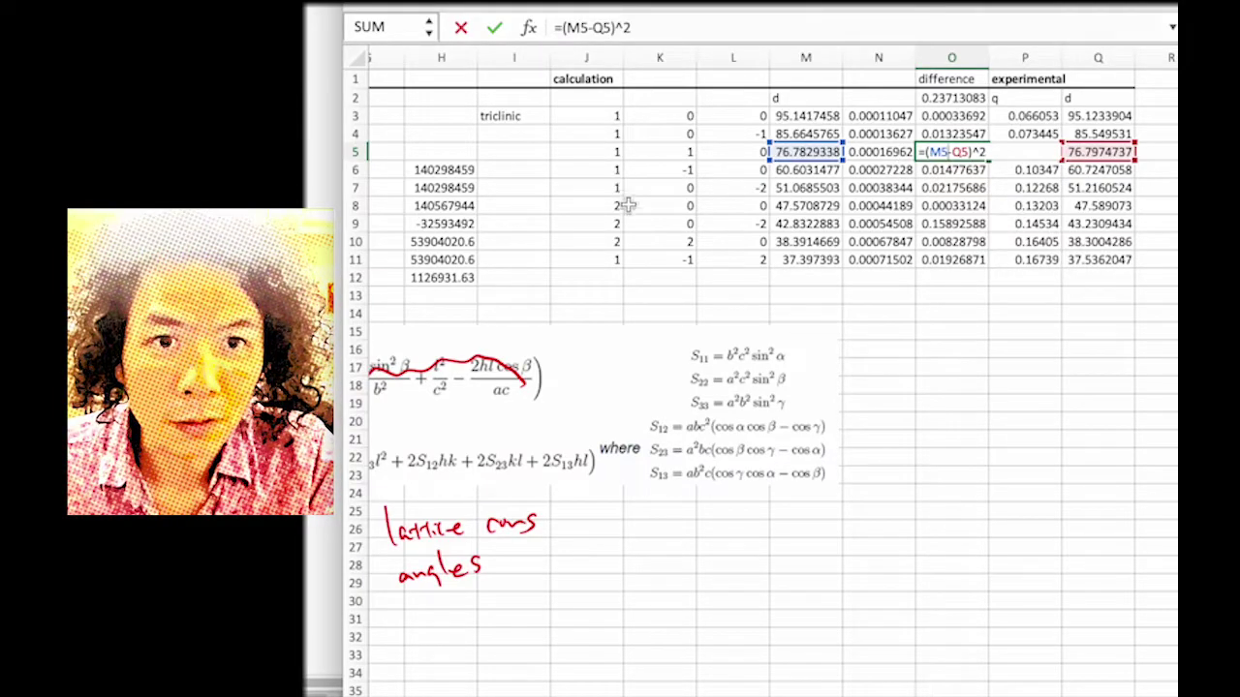
double_click(944, 259)
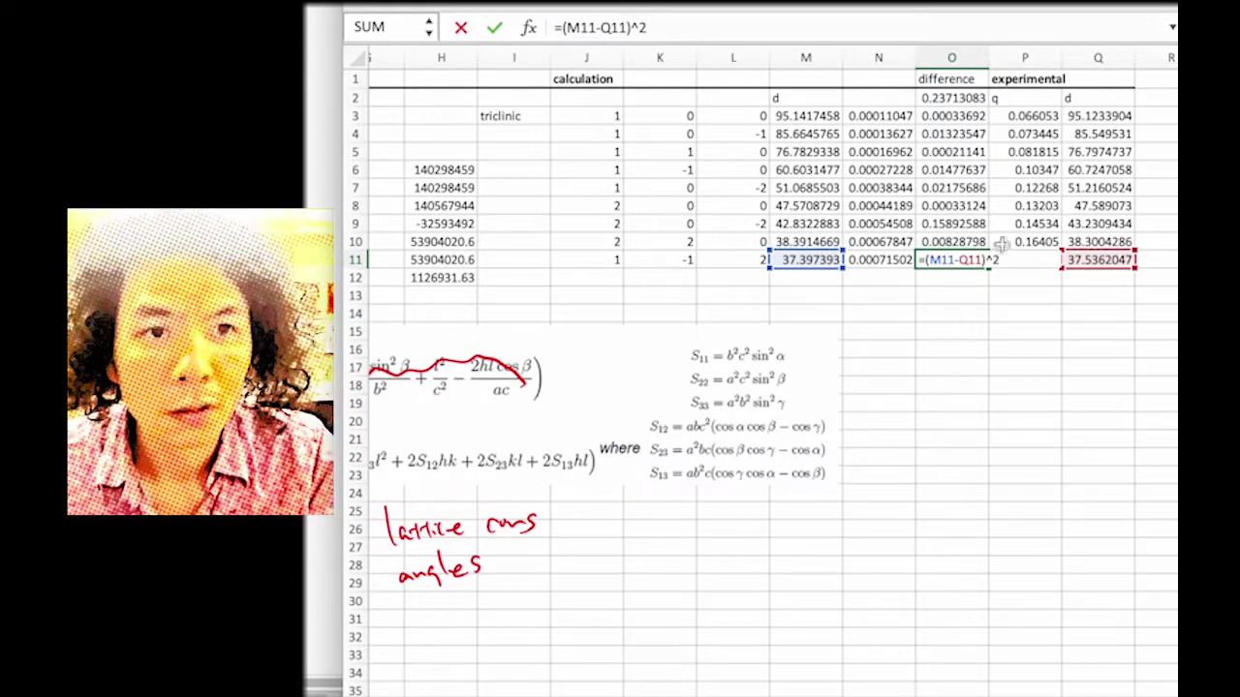
left_click(954, 100)
double_click(953, 100)
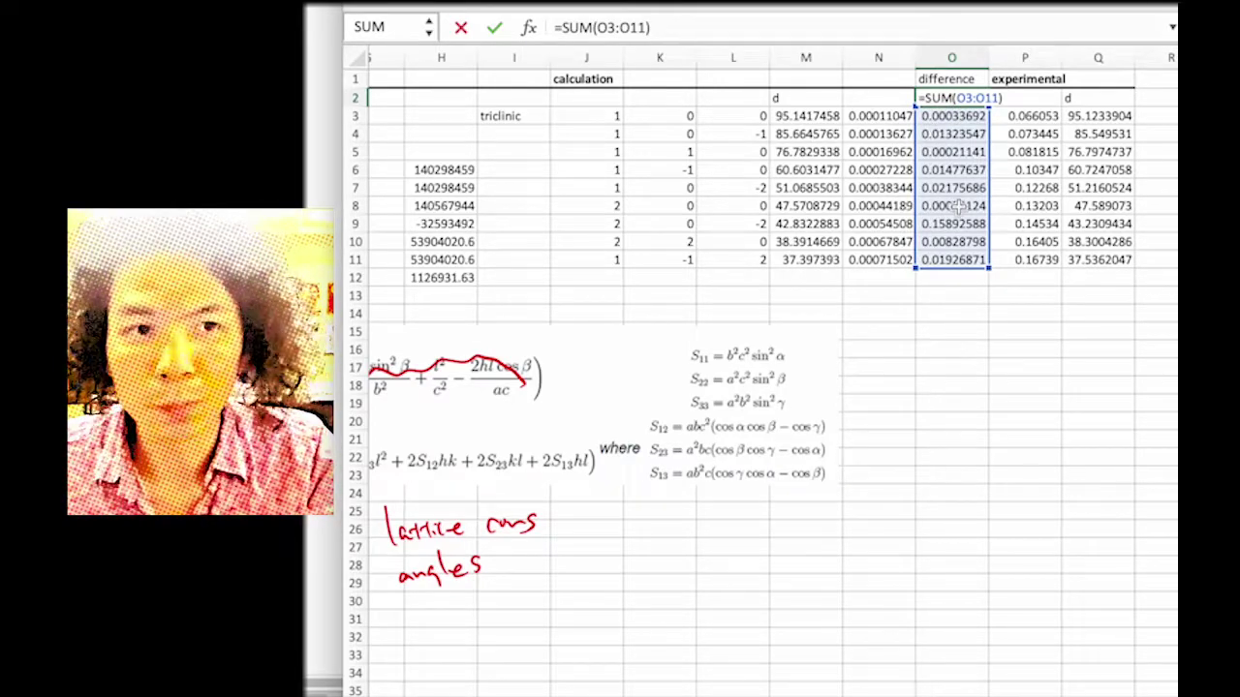
key("Return")
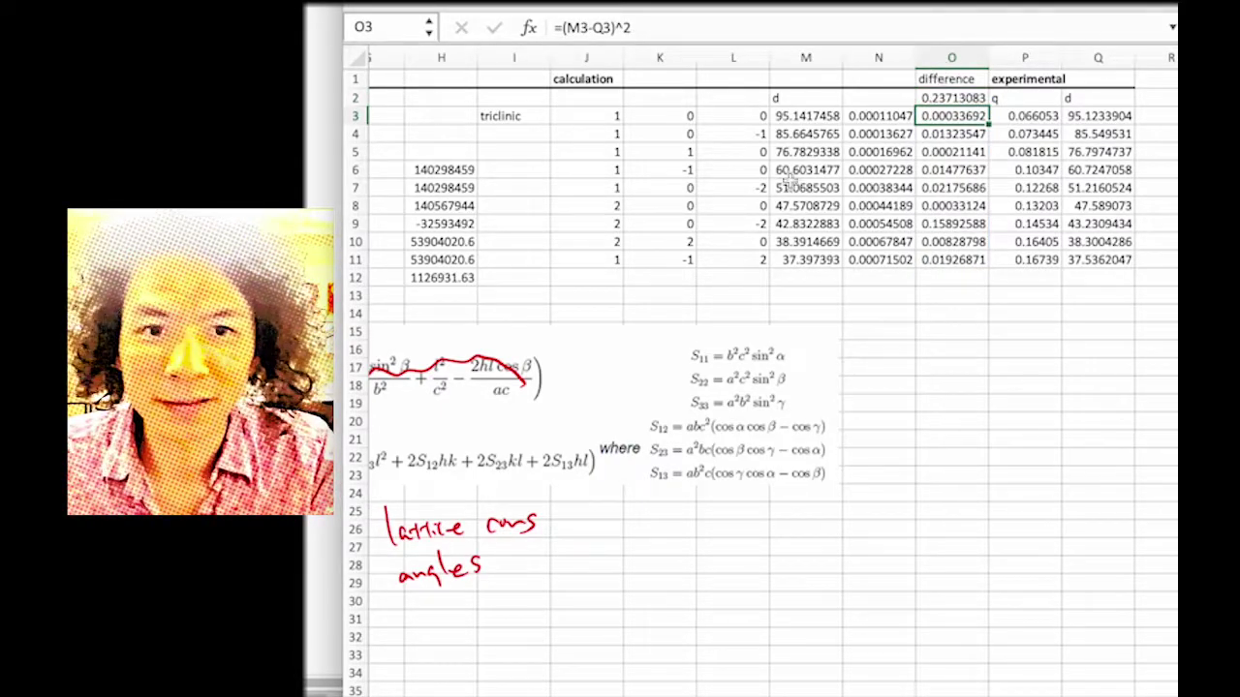
Step: Open Solver and set its objective to minimize the summed squared difference in cell O2
scroll(714, 225, "left", 5)
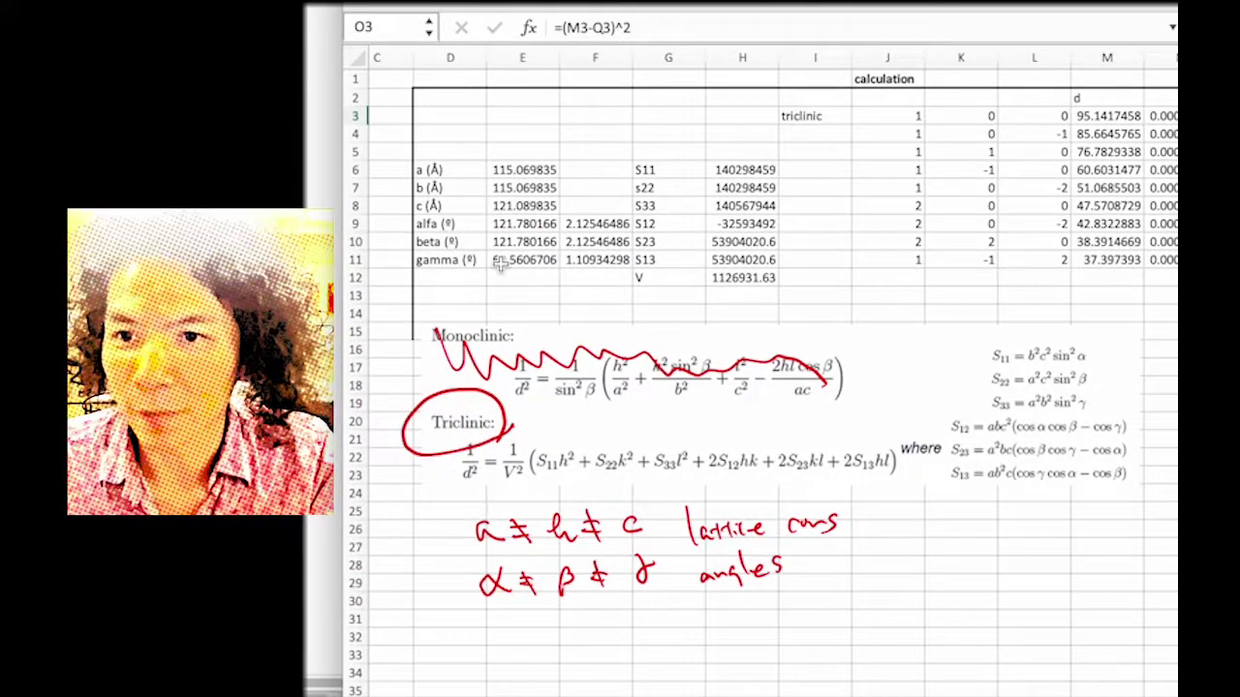
scroll(499, 265, "right", 5)
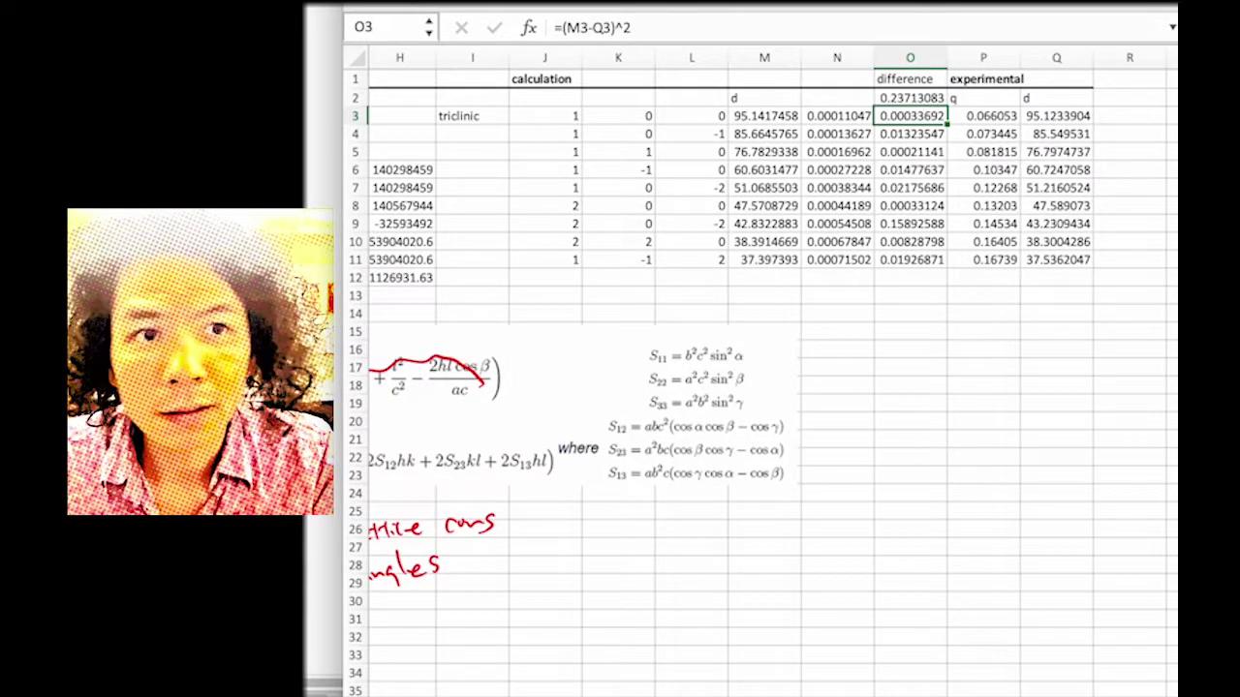
left_click(1091, 1)
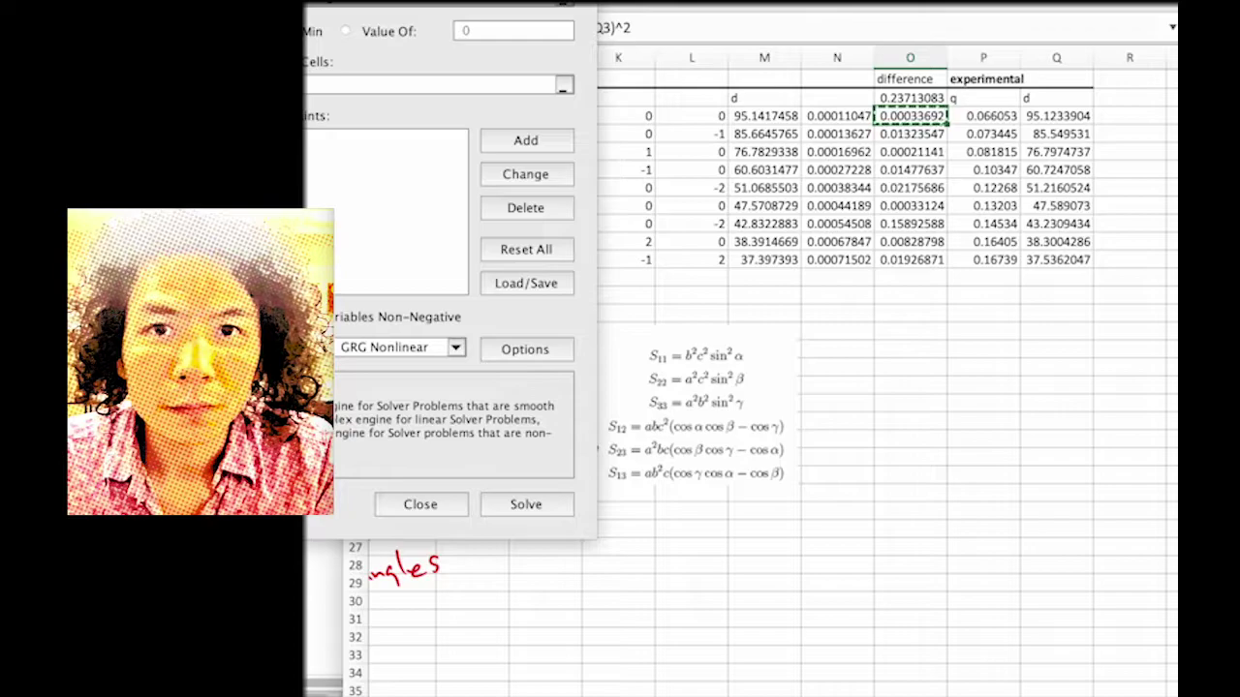
left_click_drag(397, 1, 699, 240)
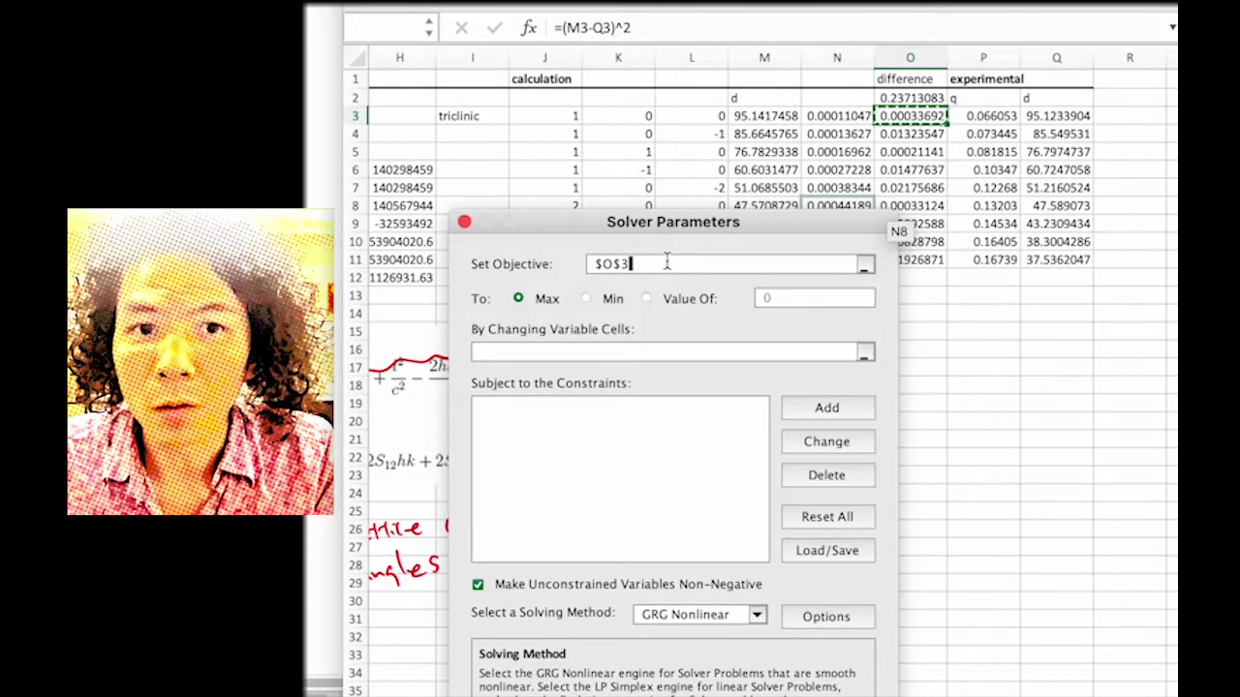
left_click(892, 99)
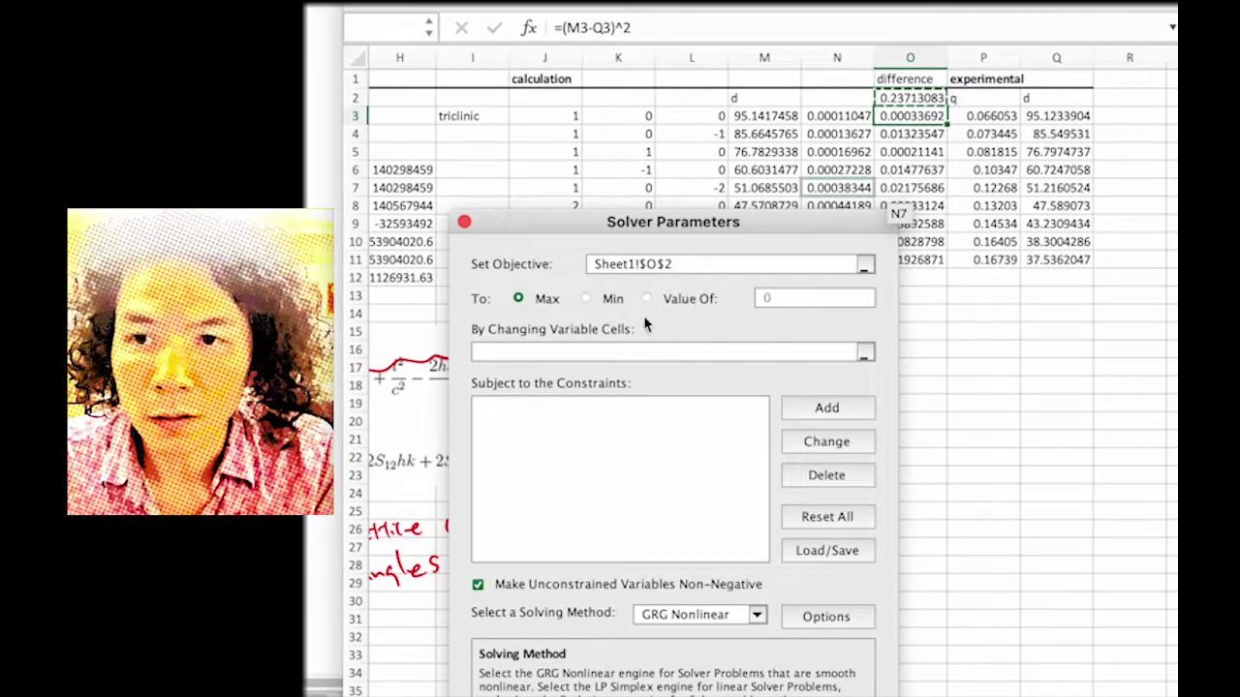
left_click(587, 300)
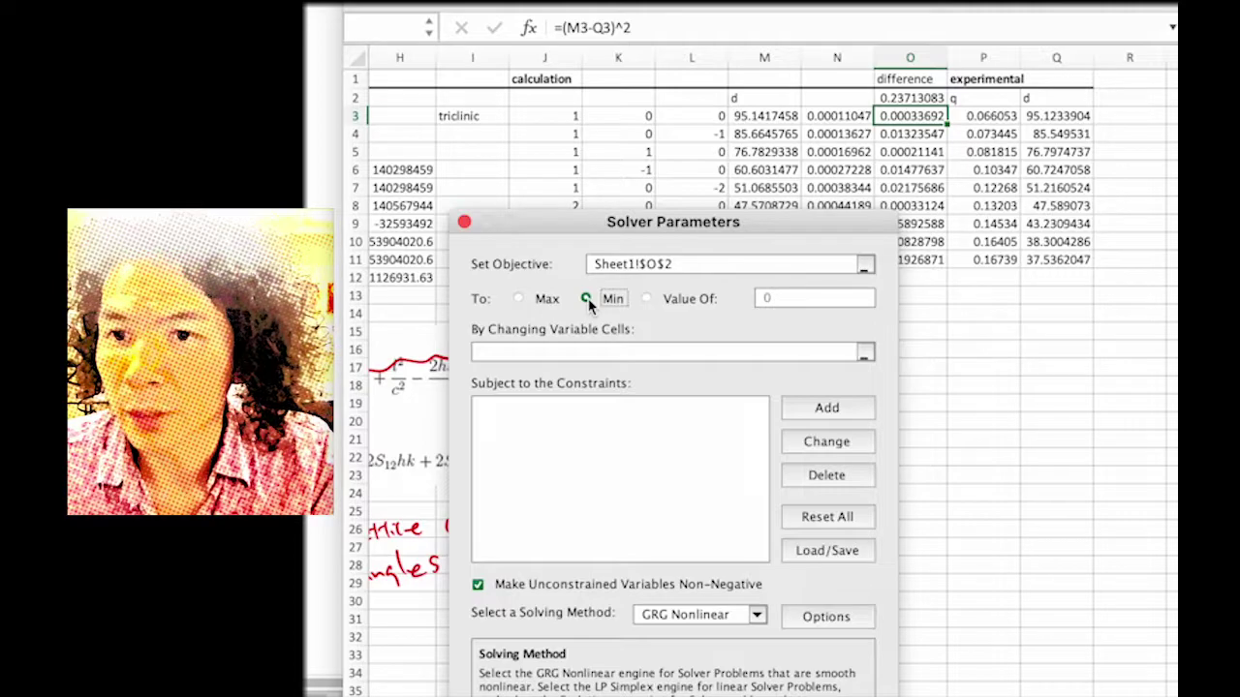
left_click(686, 301)
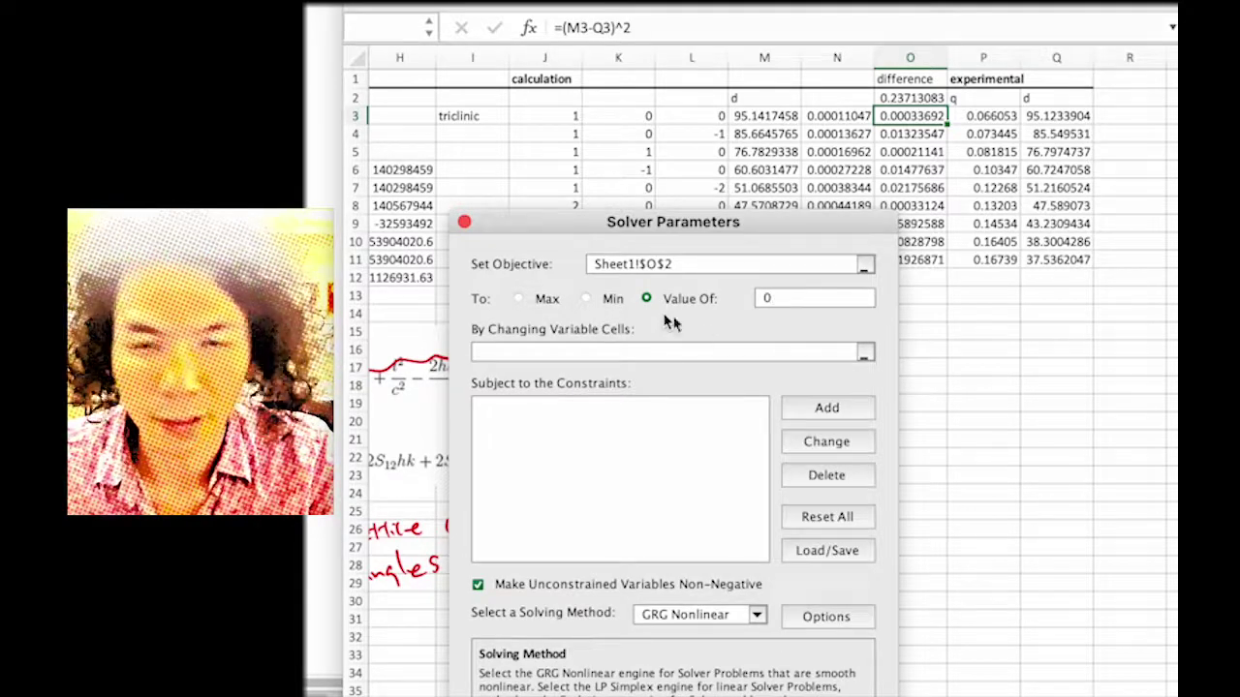
left_click(603, 301)
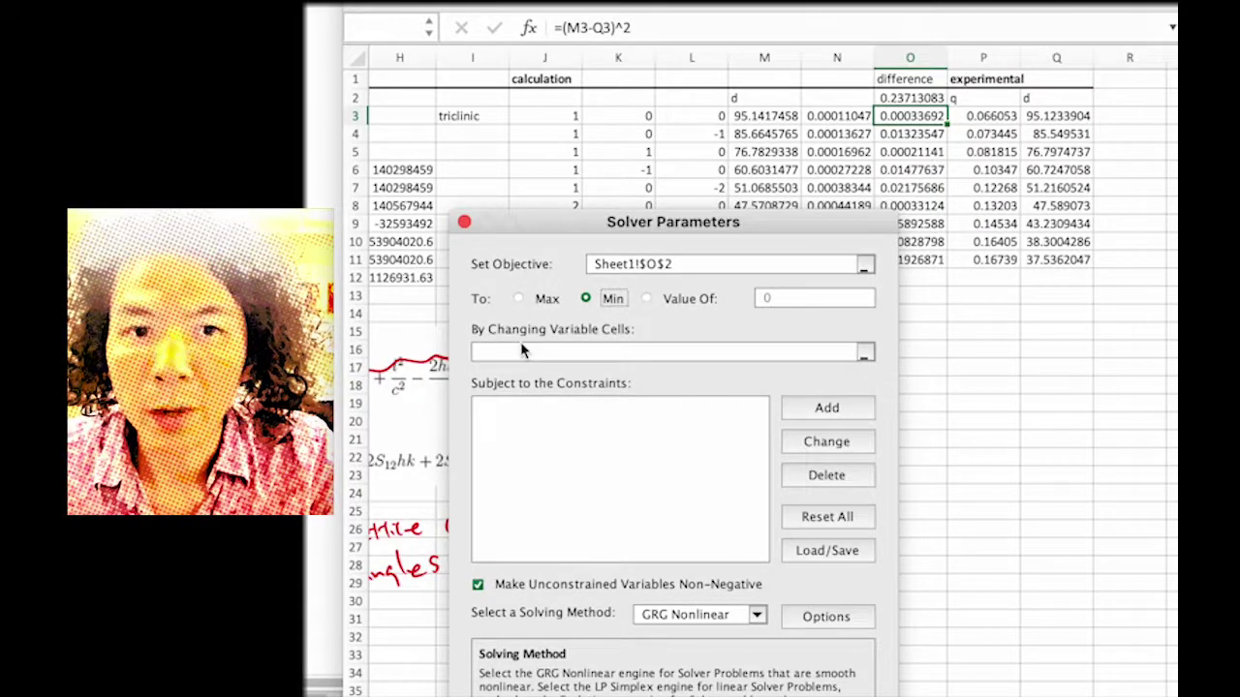
Step: Set Solver's changing variable cells to E6:E11, covering the lattice constants and angles
left_click(857, 354)
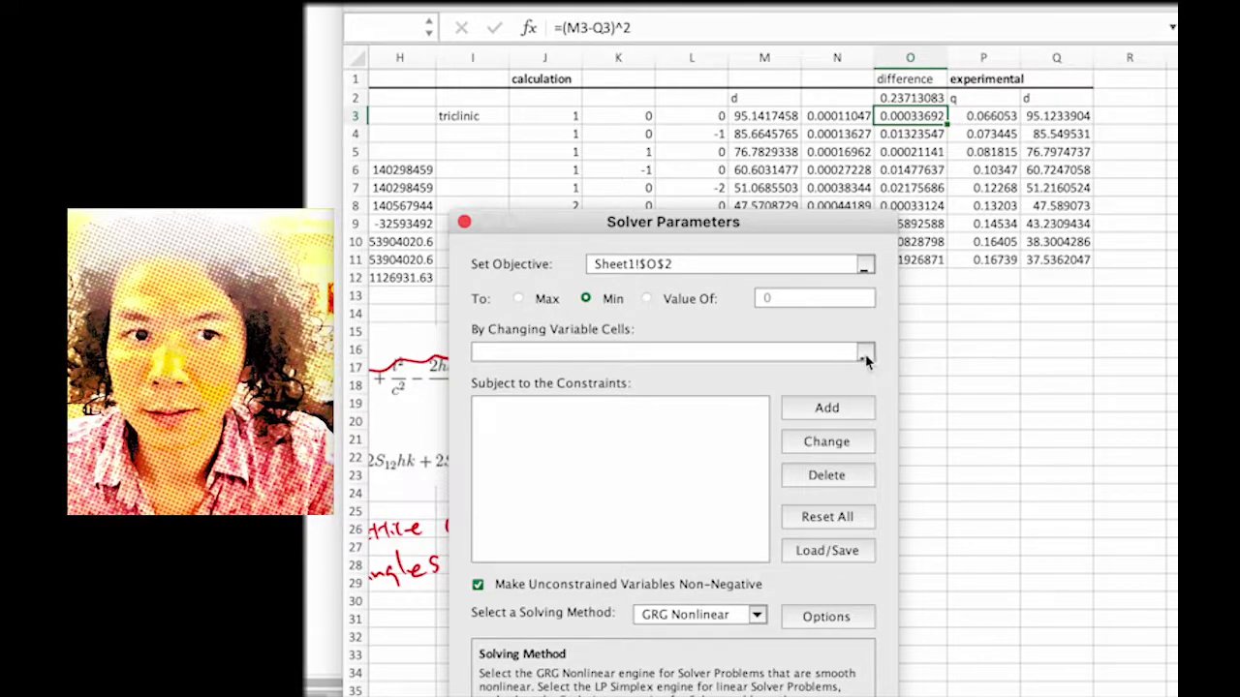
left_click(864, 354)
scroll(700, 326, "left", 3)
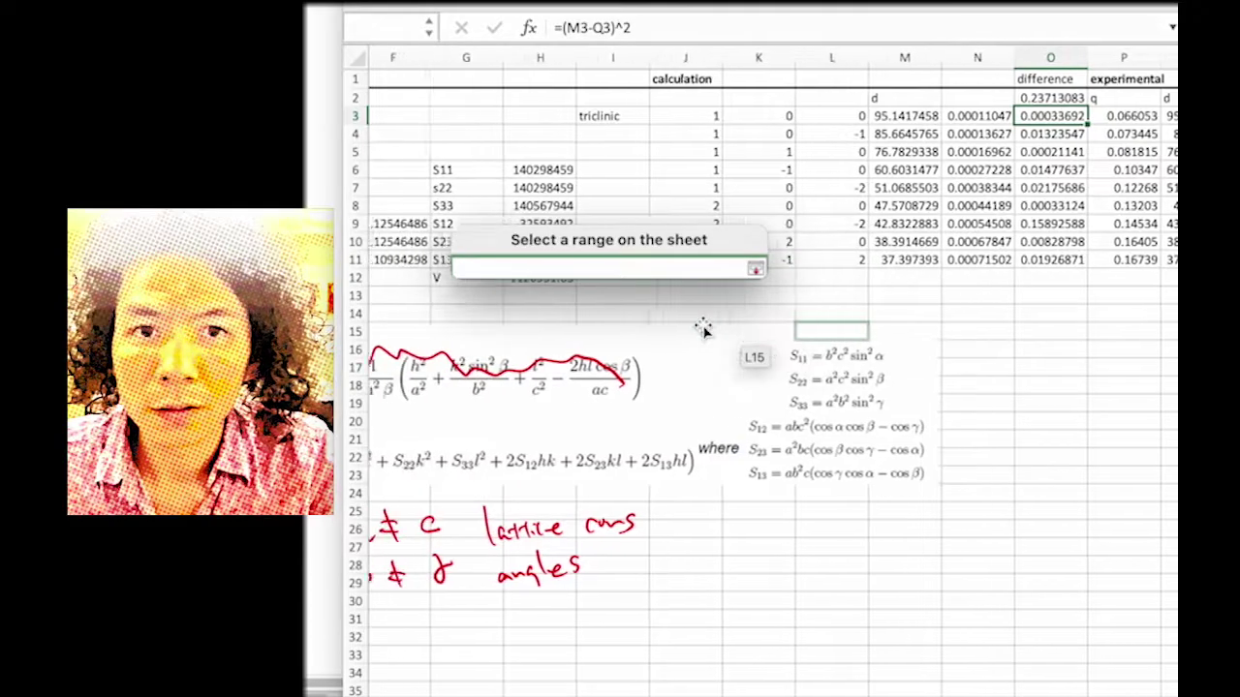
scroll(747, 332, "left", 5)
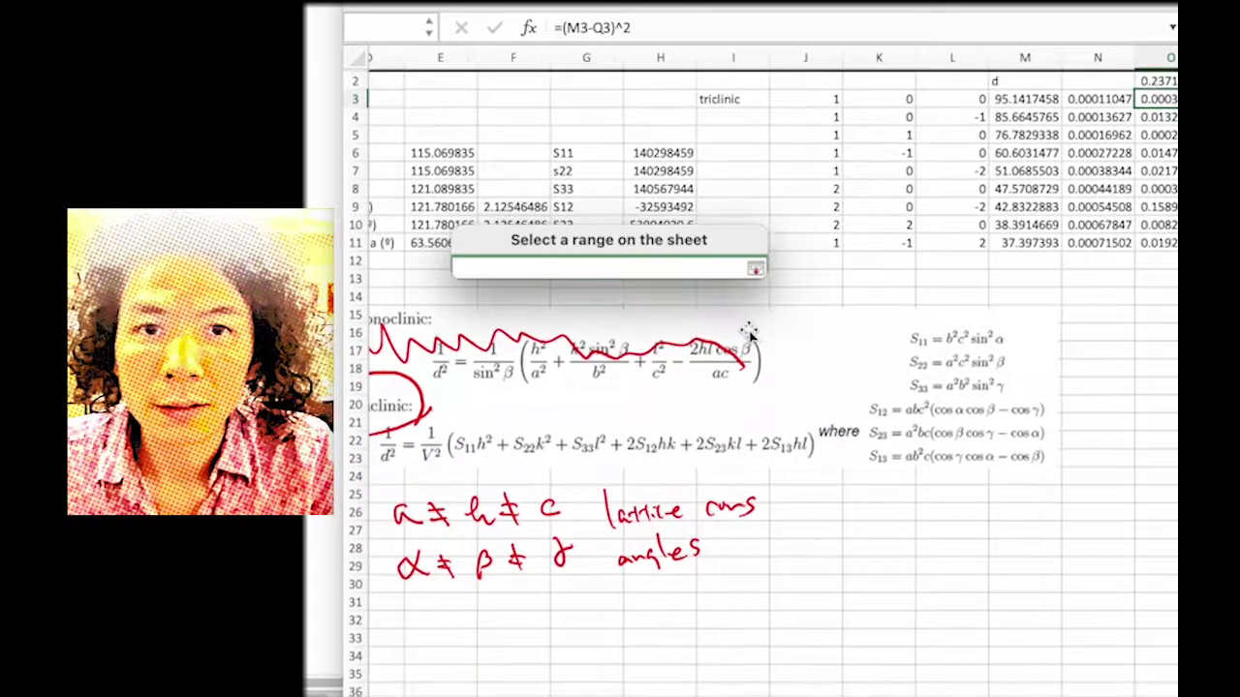
left_click_drag(441, 155, 437, 244)
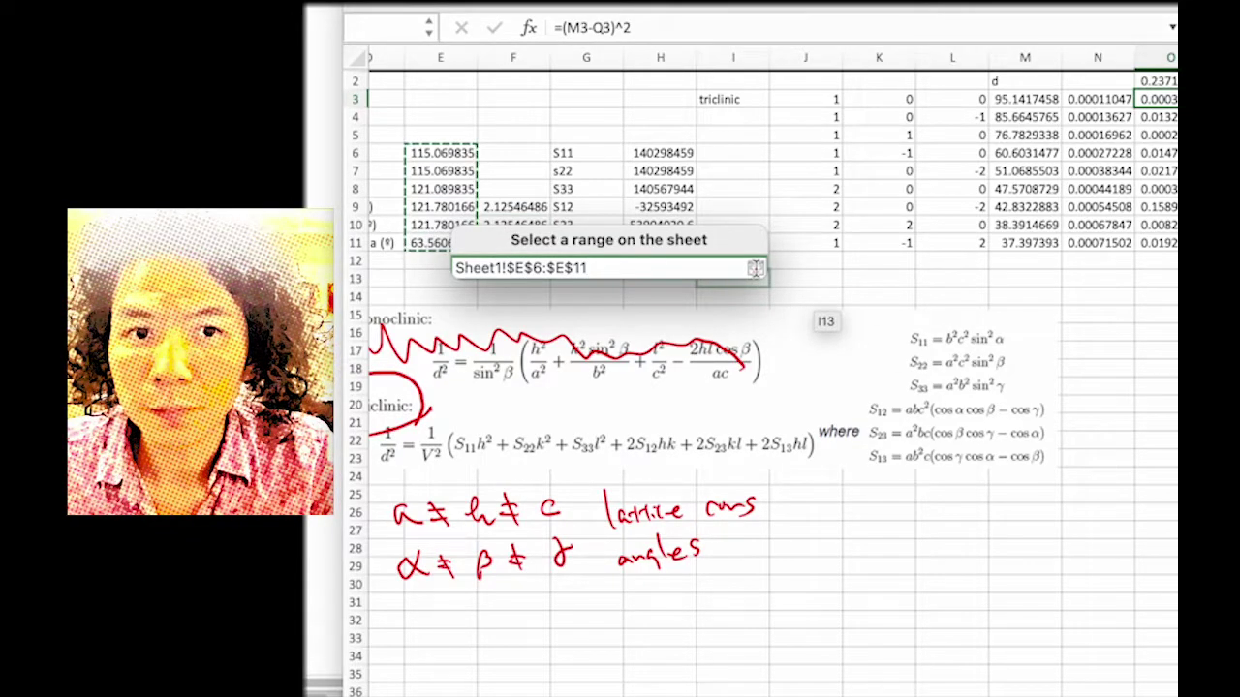
left_click(754, 268)
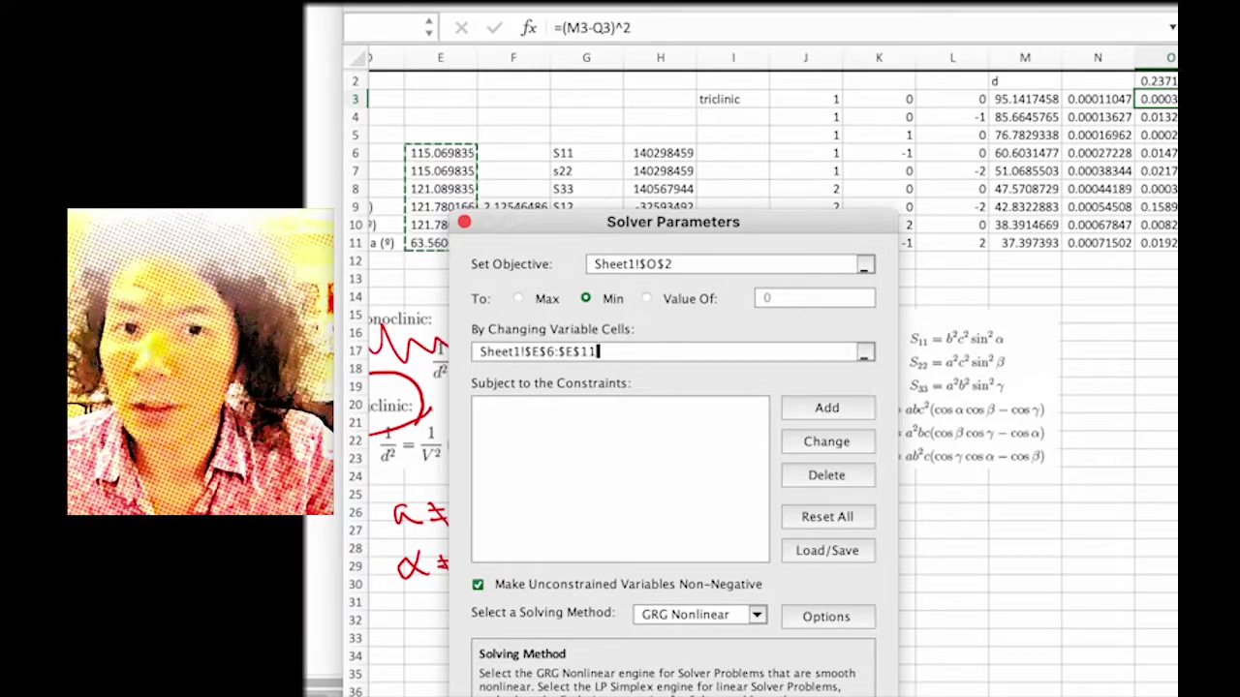
Step: Run Solver with the GRG Nonlinear method and keep its solution in the sheet
left_click_drag(556, 231, 573, 62)
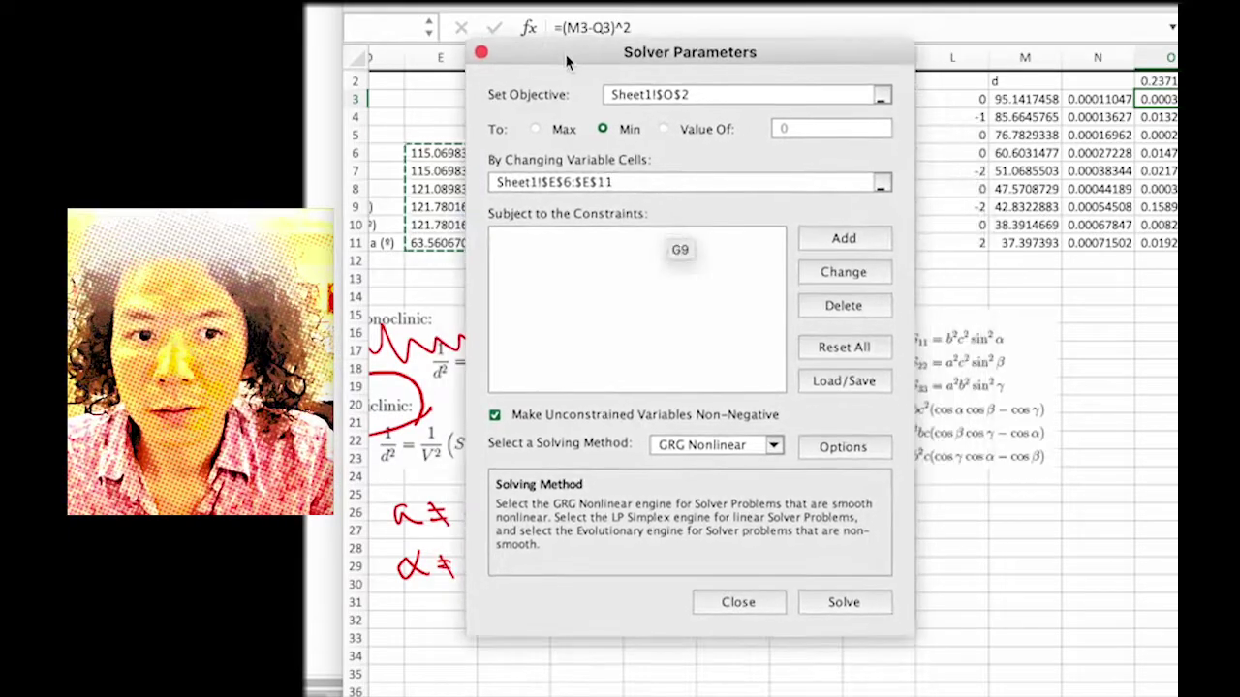
left_click(842, 605)
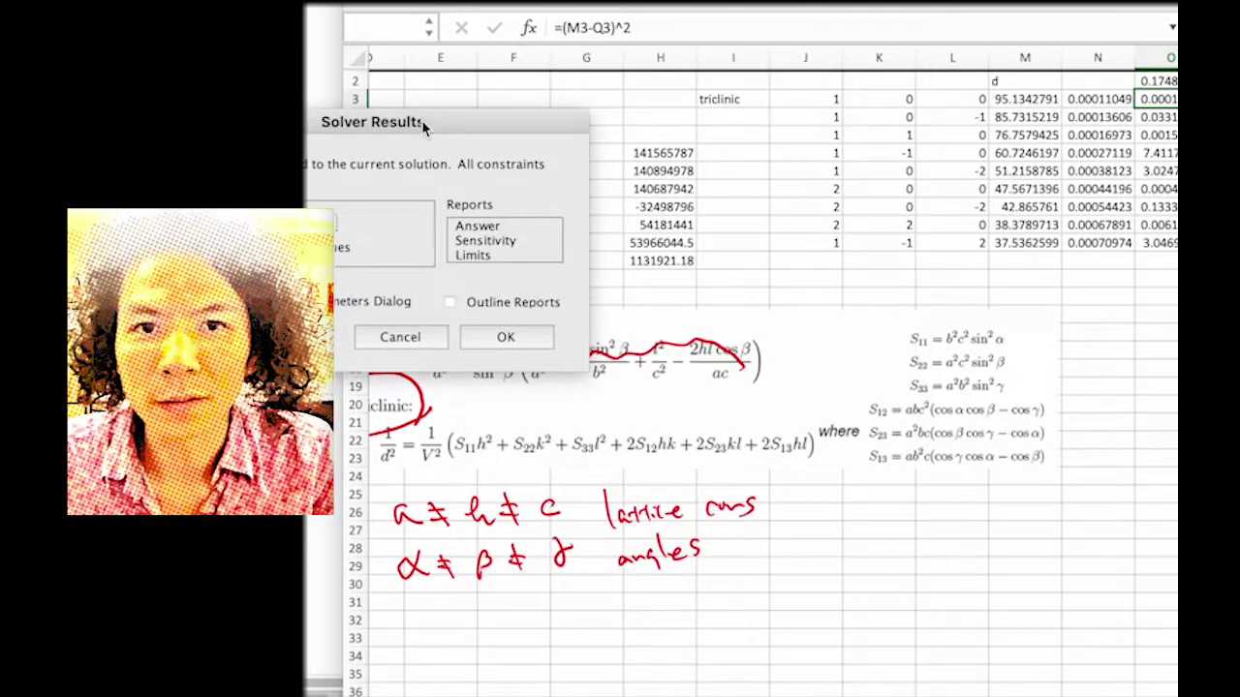
left_click_drag(423, 127, 750, 182)
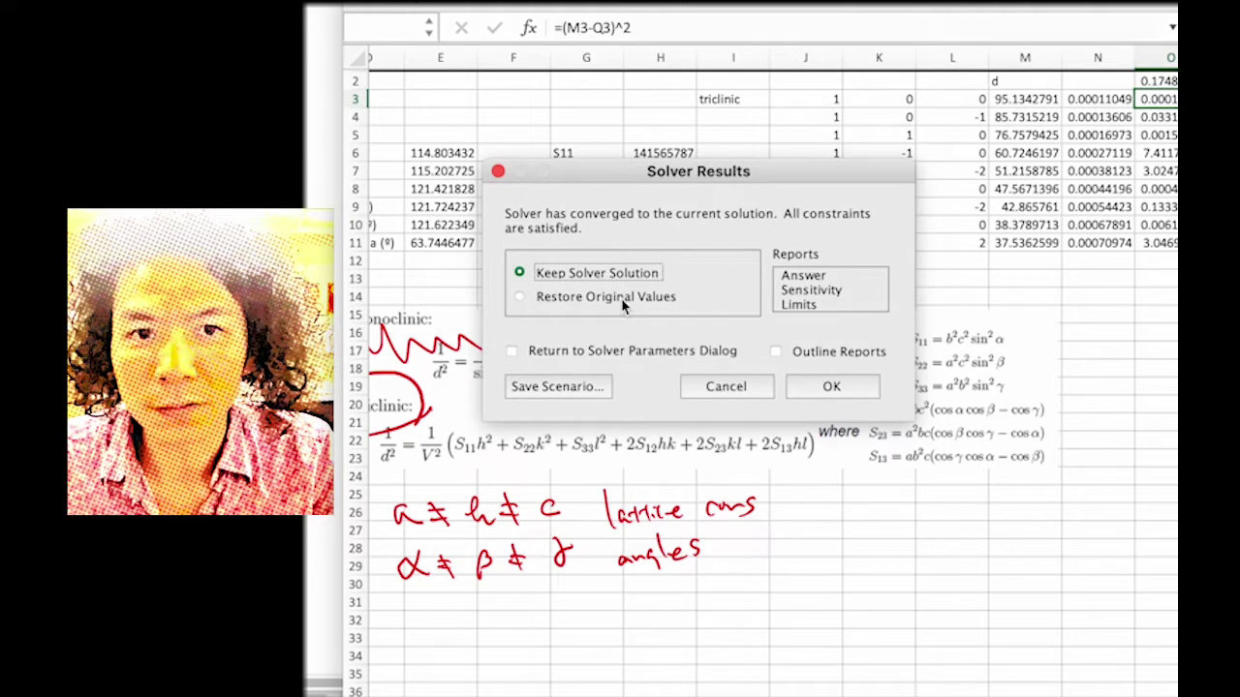
left_click(833, 385)
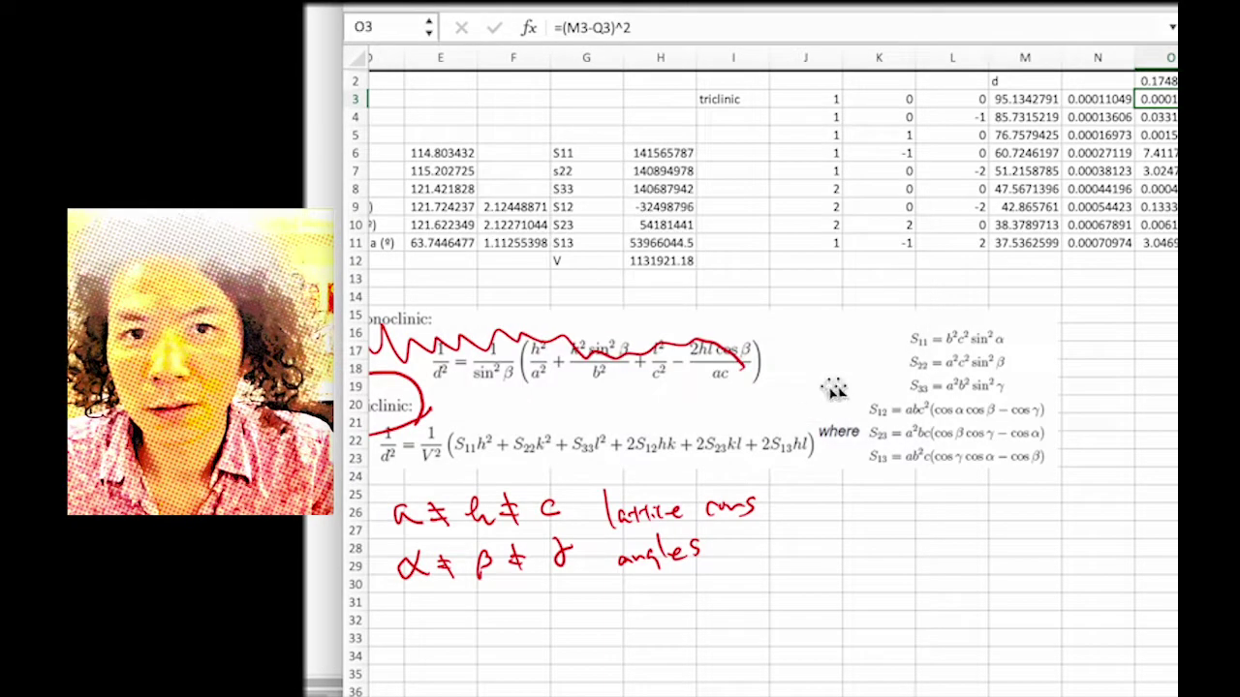
Step: Review the fitted lattice constants and angles in E6:E11 together with the recalculated difference column
scroll(509, 247, "up", 1)
scroll(509, 247, "left", 2)
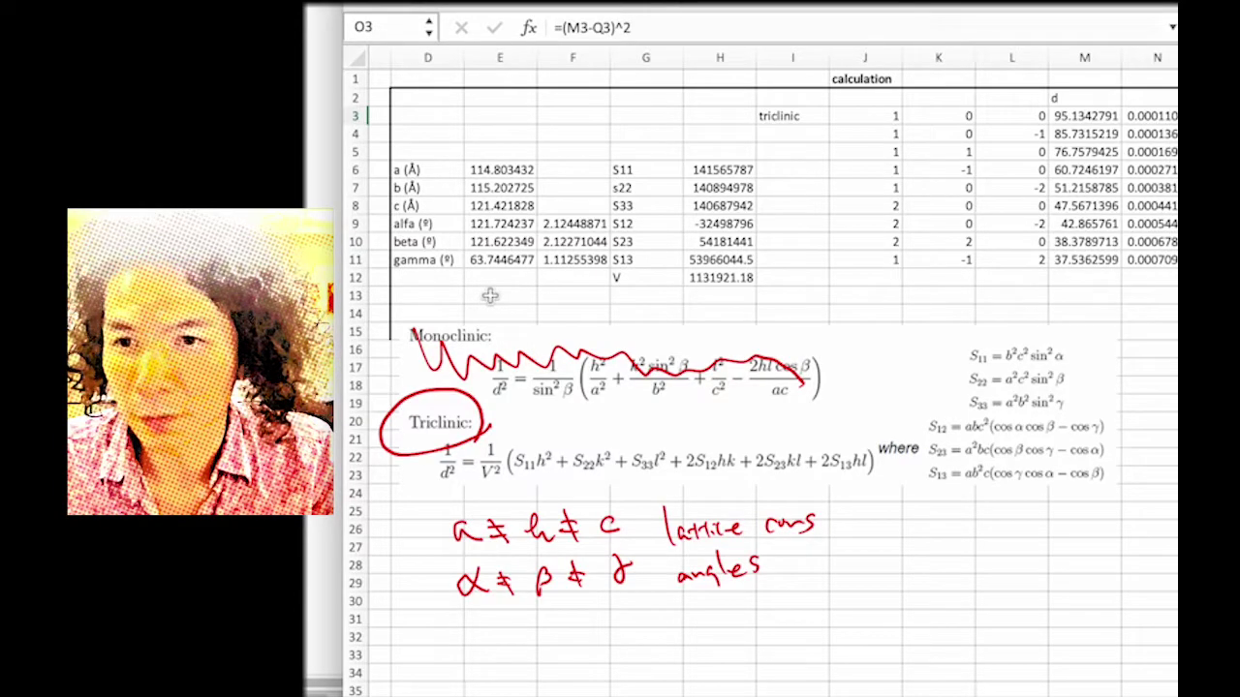
scroll(894, 244, "right", 3)
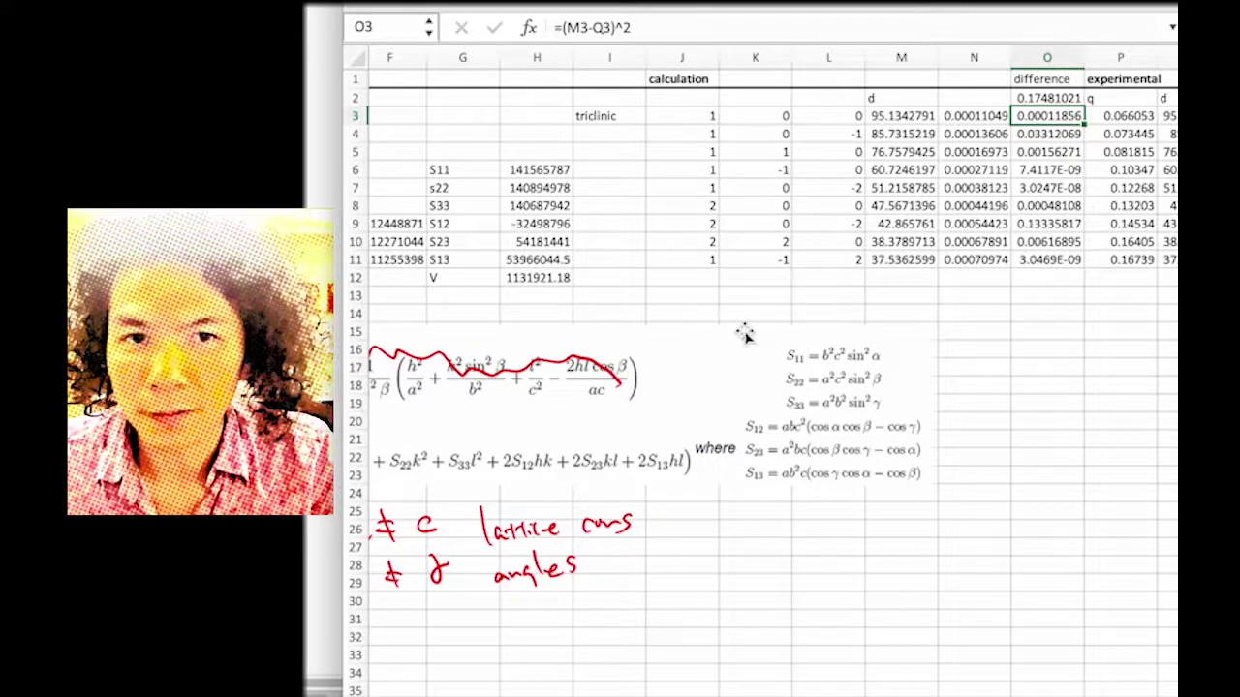
scroll(742, 332, "left", 1)
scroll(741, 332, "left", 1)
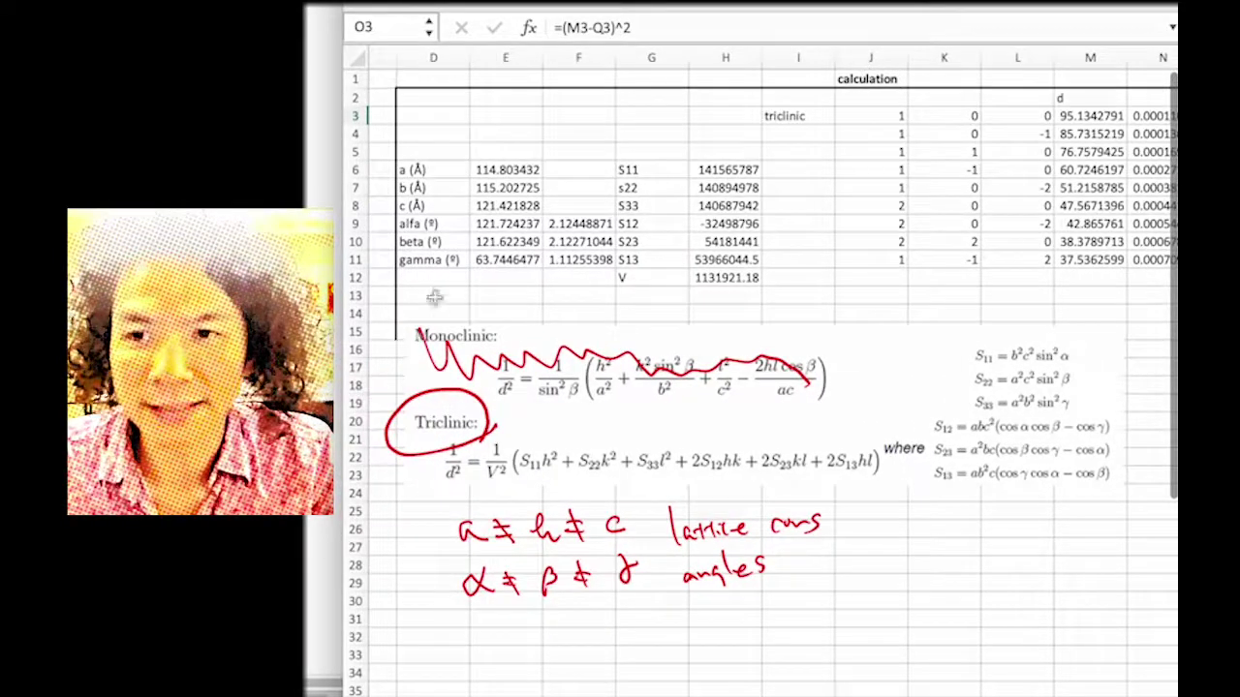